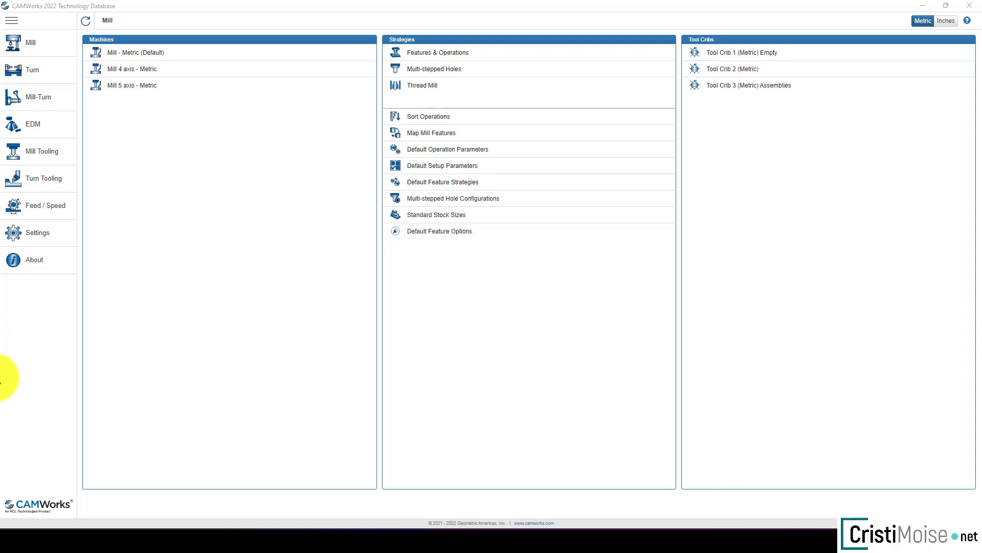
# Step: Set the mill feed/speed library source for Features & Operations to Tool and apply it, overriding the existing feed/speed settings
pyautogui.click(83, 21)
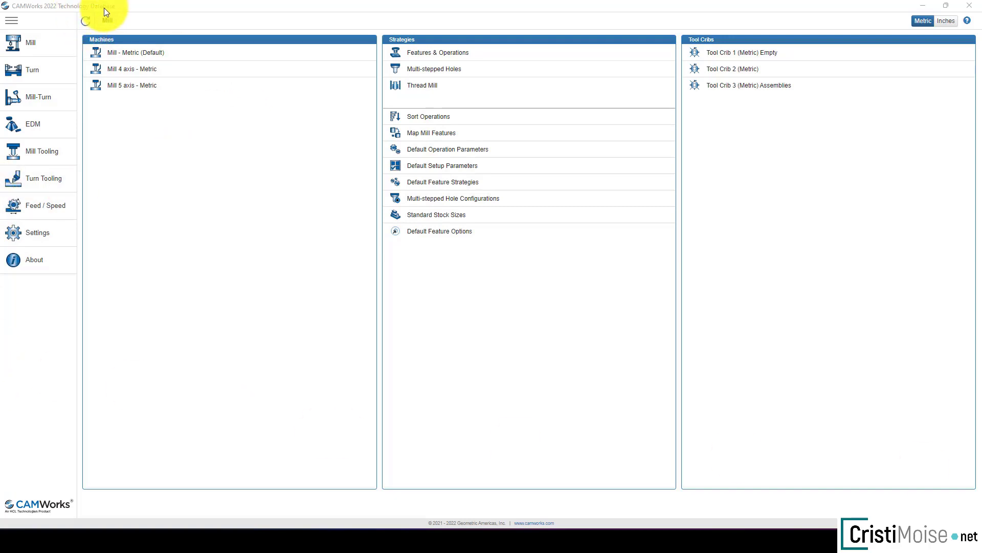
pyautogui.click(41, 218)
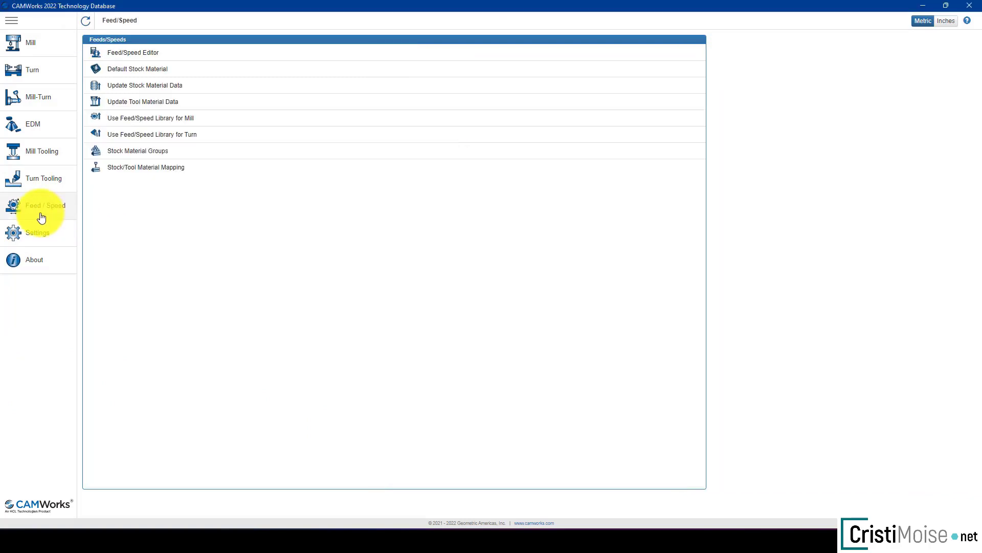
pyautogui.click(161, 123)
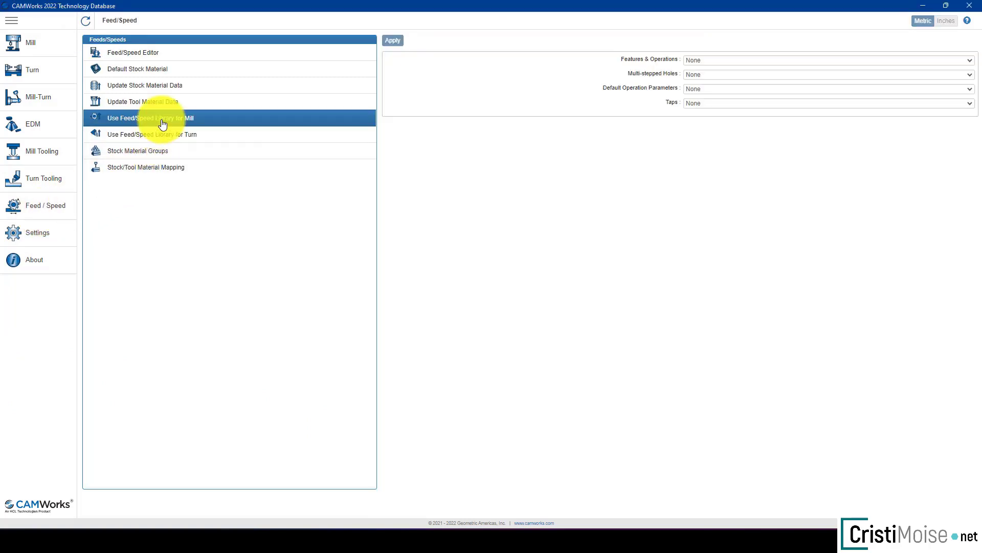
pyautogui.click(735, 61)
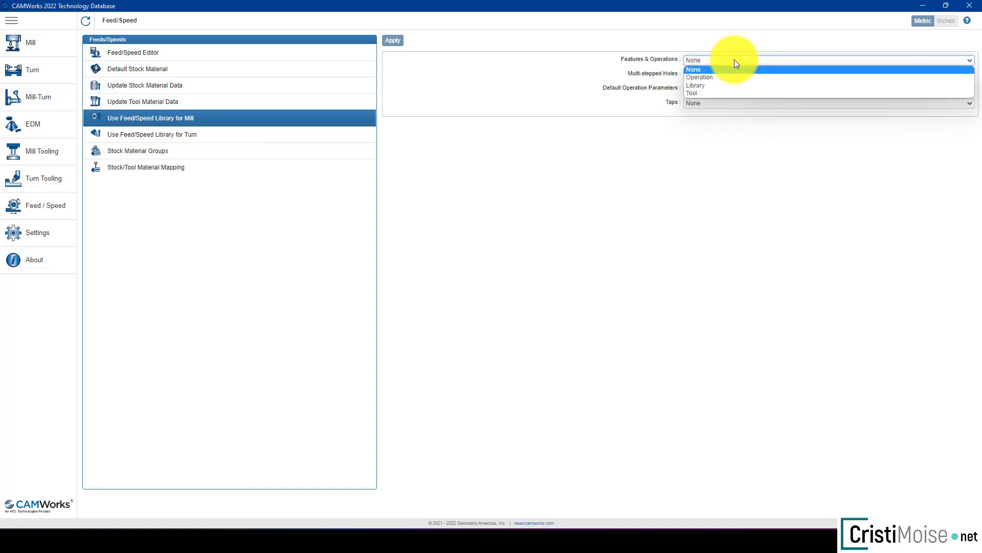
pyautogui.click(705, 94)
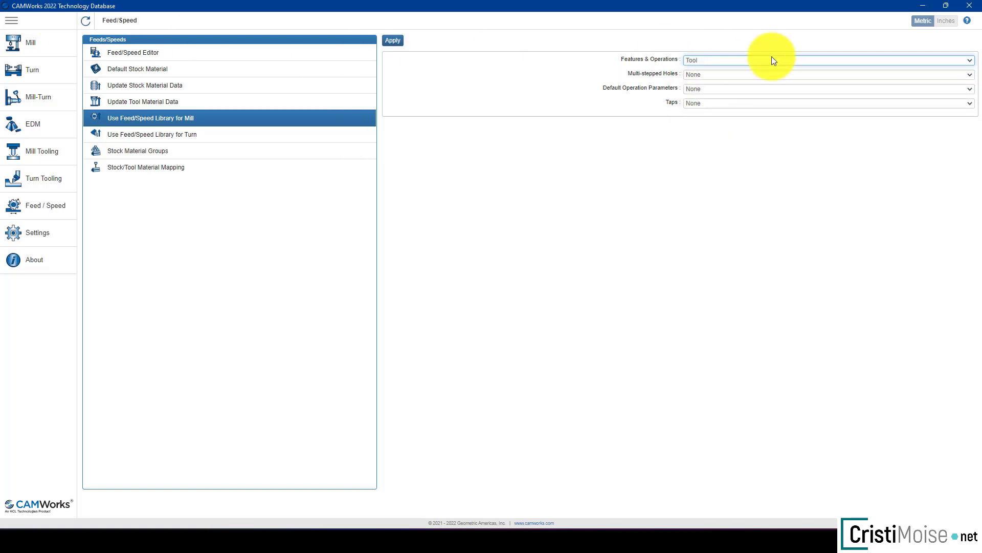
pyautogui.click(392, 43)
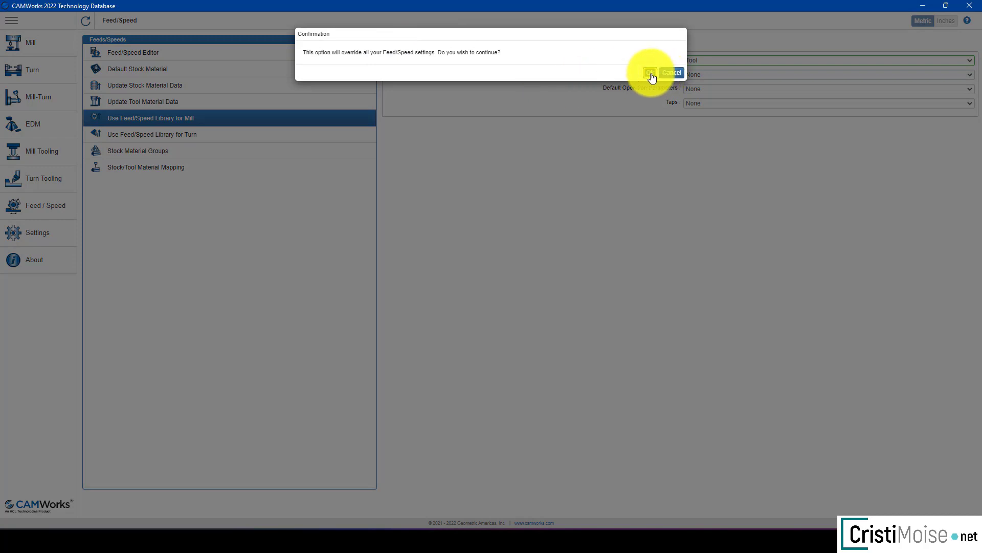
pyautogui.click(651, 75)
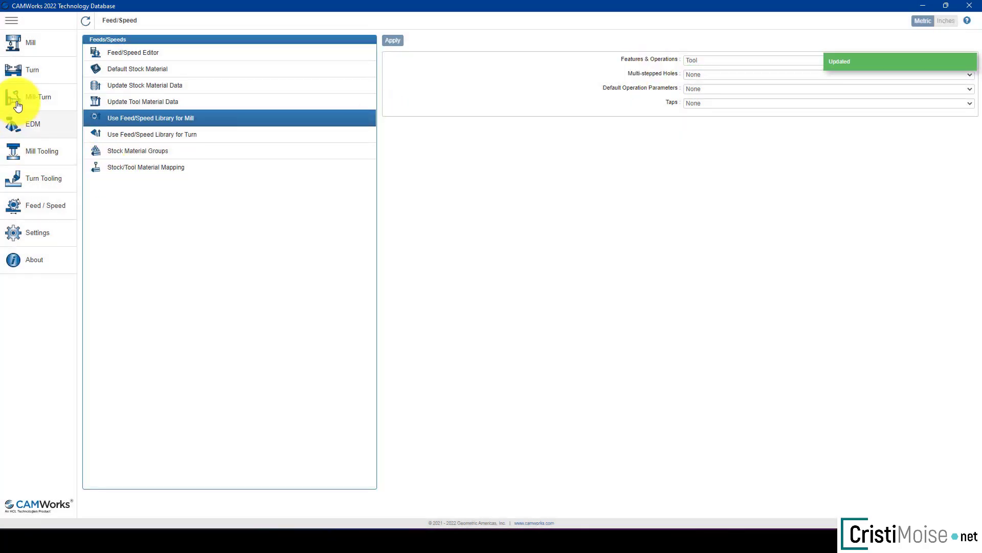
# Step: Open the flat end mill 10MM CRB 2FL 22 LOC in the mill tooling and change its comment to D10RO_FEEDS
pyautogui.click(29, 152)
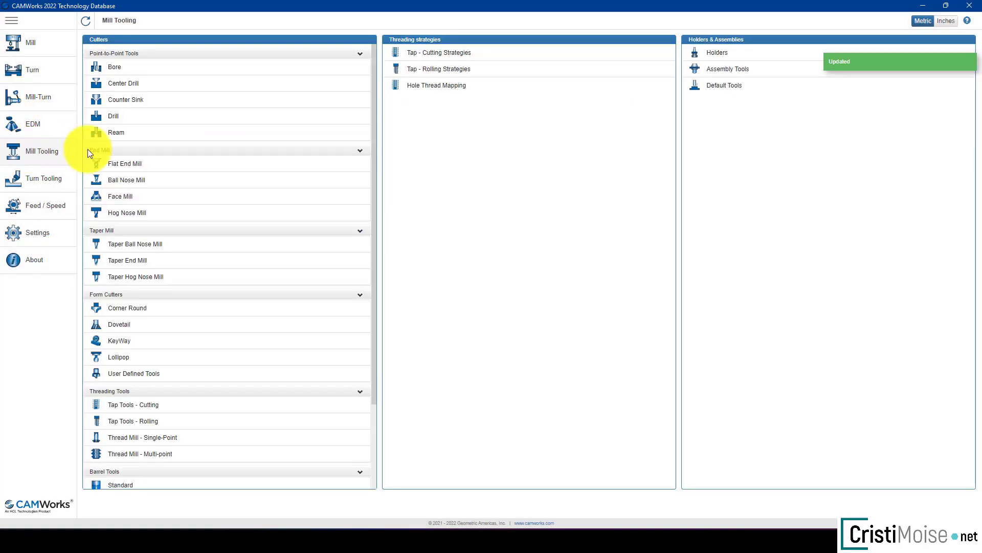
pyautogui.click(136, 168)
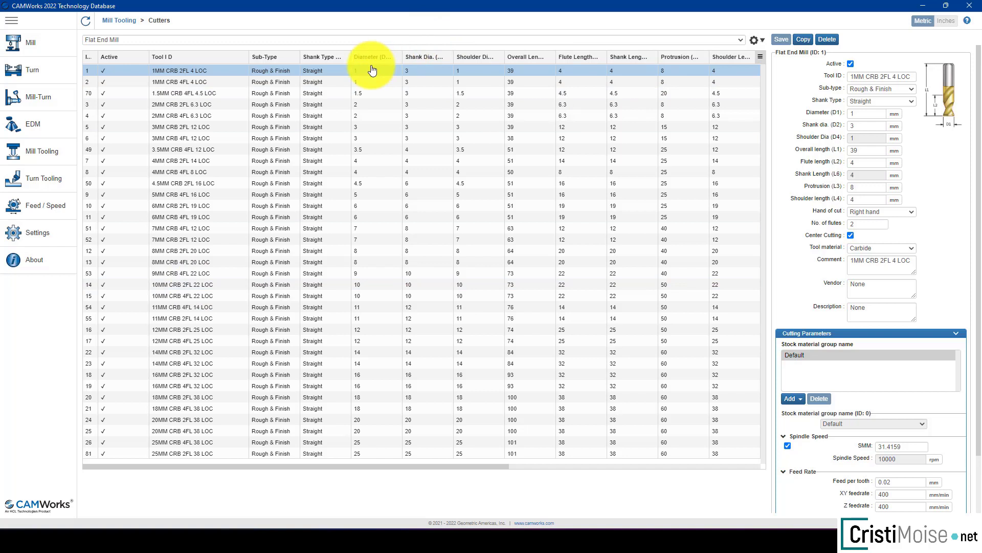
pyautogui.click(760, 58)
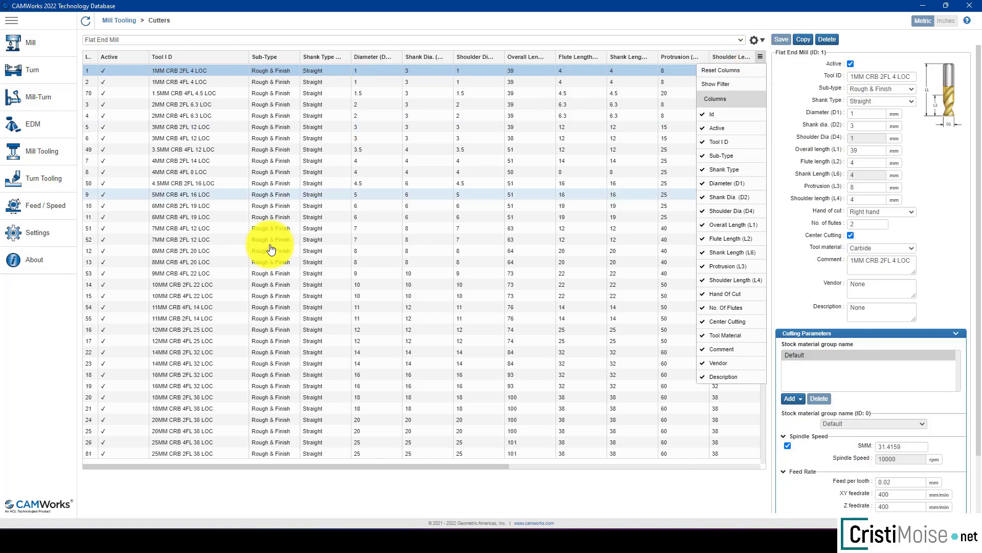
pyautogui.click(170, 286)
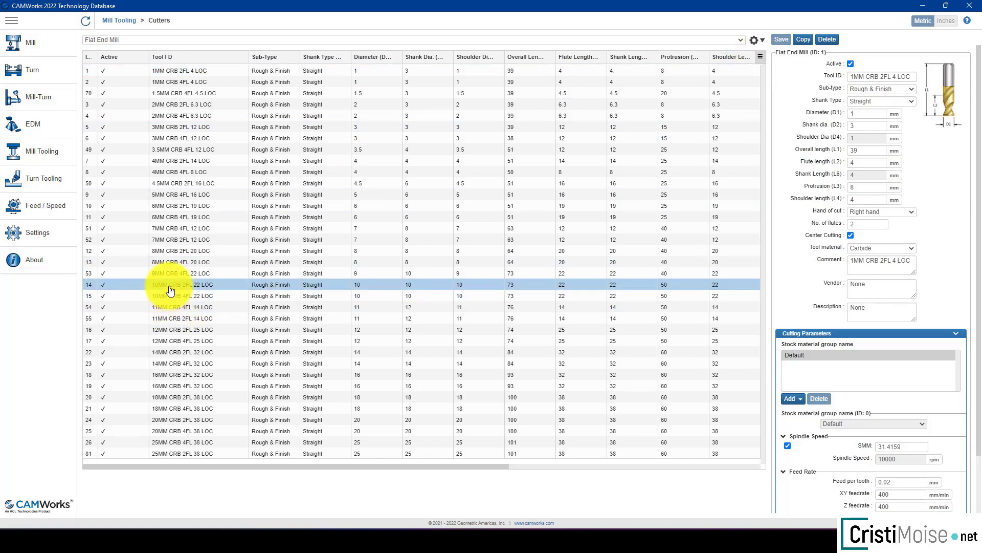
pyautogui.click(881, 264)
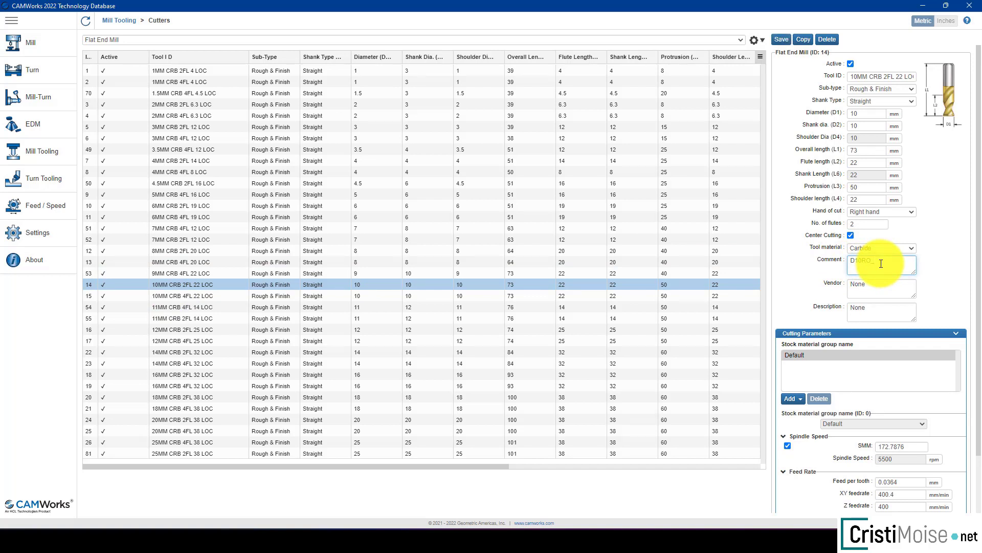
pyautogui.write('FL')
pyautogui.write('EDS')
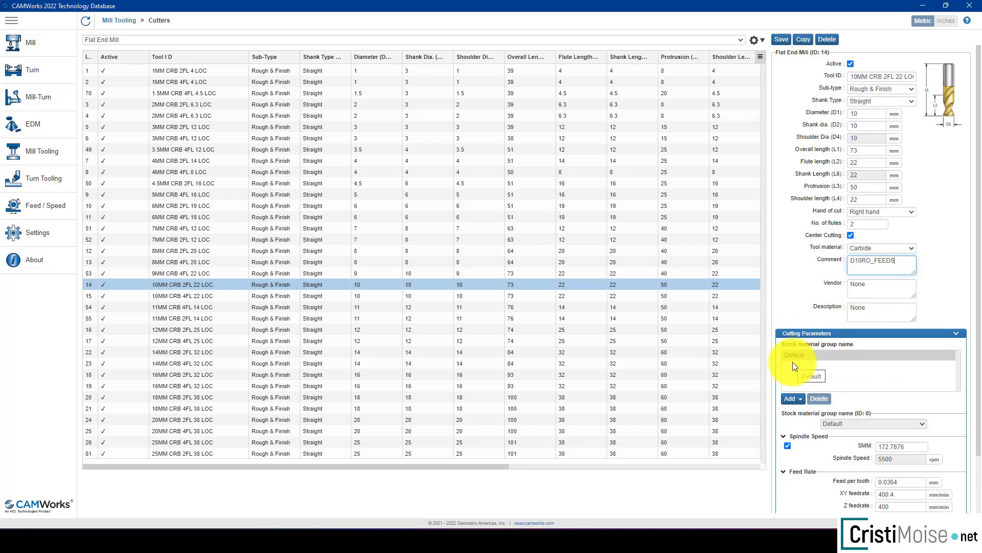
# Step: Add the Aluminum Alloys stock material group to the end mill, with direct spindle speed input set to 6000 rpm
pyautogui.click(792, 399)
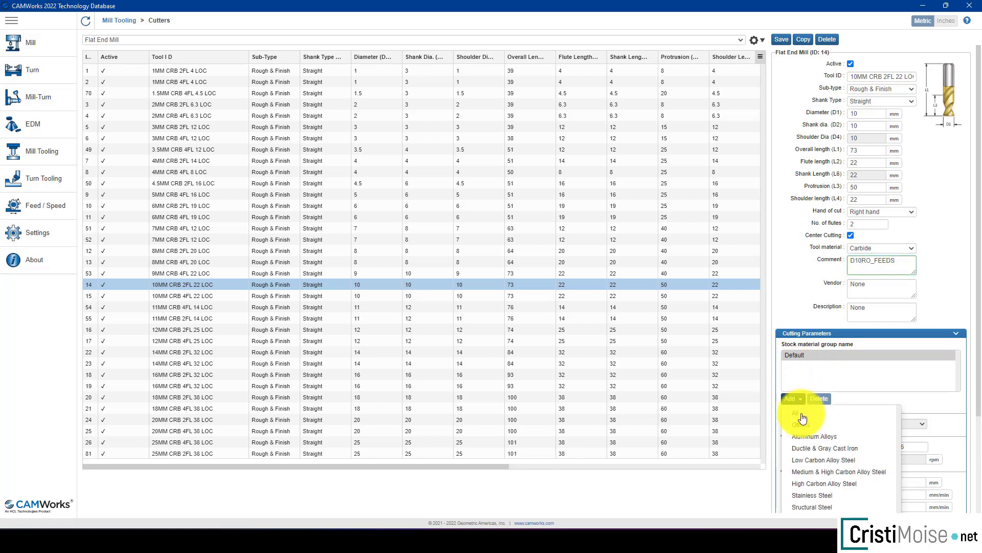
pyautogui.click(814, 436)
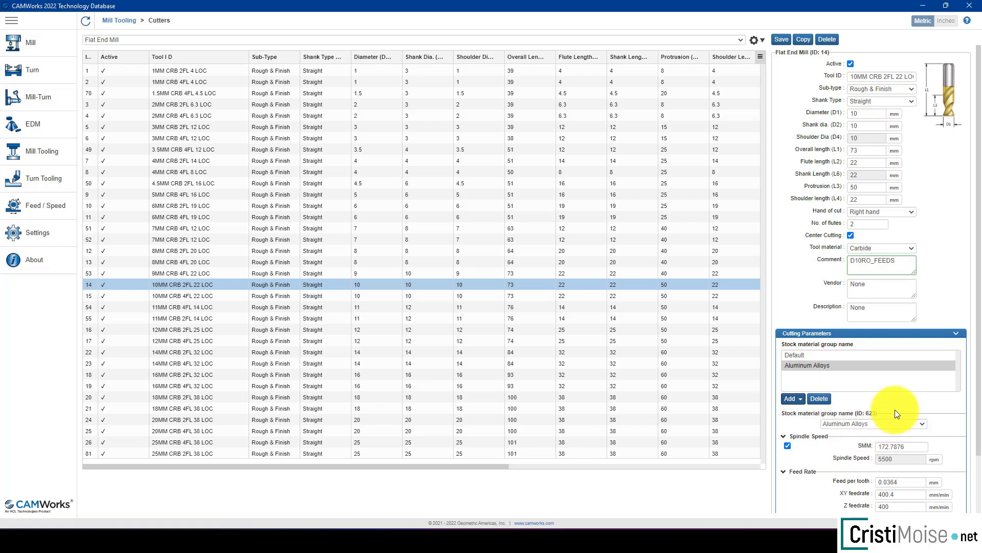
pyautogui.scroll(-1, 895, 414)
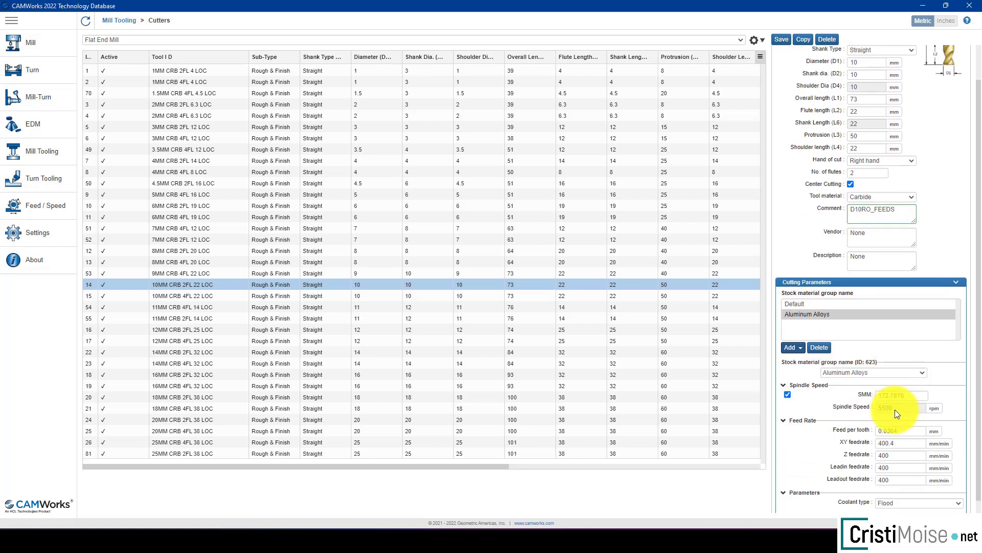
pyautogui.click(787, 393)
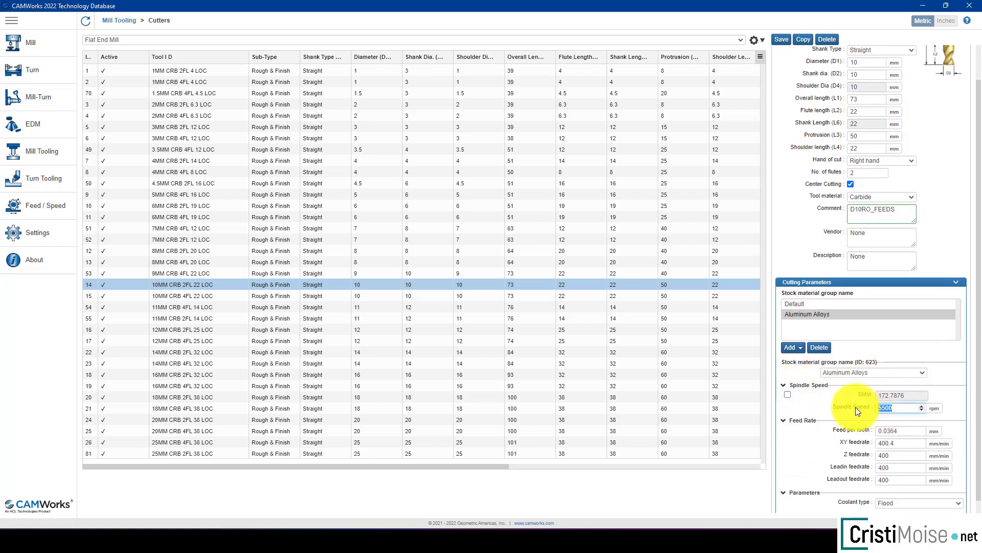
pyautogui.write('6000')
# Step: Set the XY, Z, lead-in and lead-out feedrates for Aluminum Alloys to 2000 mm/min
pyautogui.click(898, 453)
pyautogui.moveTo(897, 443); pyautogui.dragTo(850, 439)
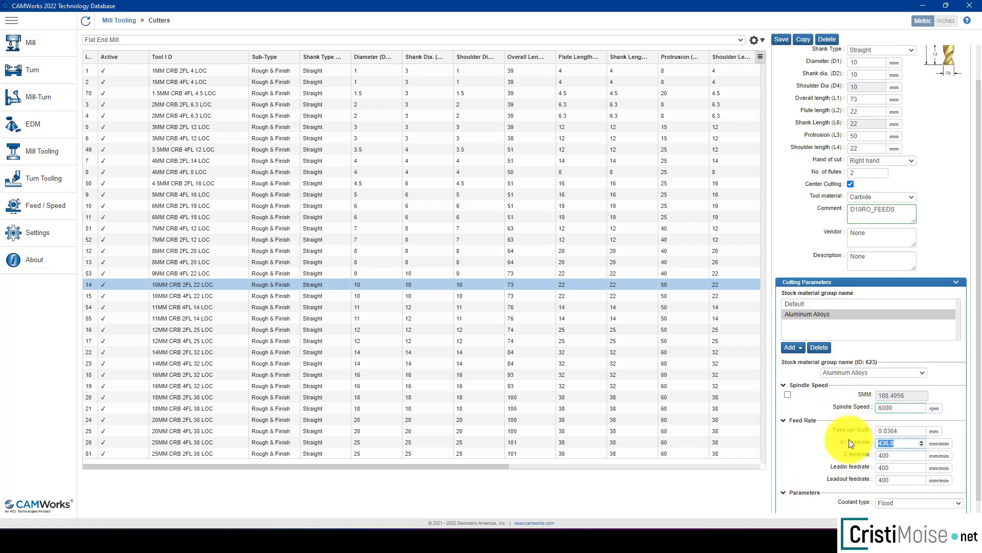
pyautogui.write('2000')
pyautogui.moveTo(900, 455); pyautogui.dragTo(863, 478)
pyautogui.write('2000200020')
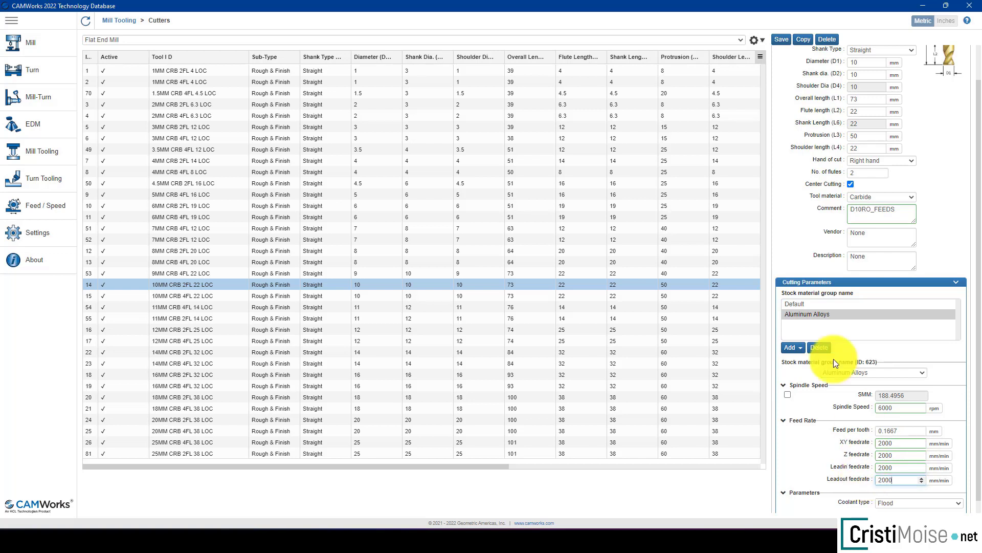
# Step: Add the Low Carbon Alloy Steel stock material group to the end mill and set its spindle speed to 25000 rpm
pyautogui.click(792, 347)
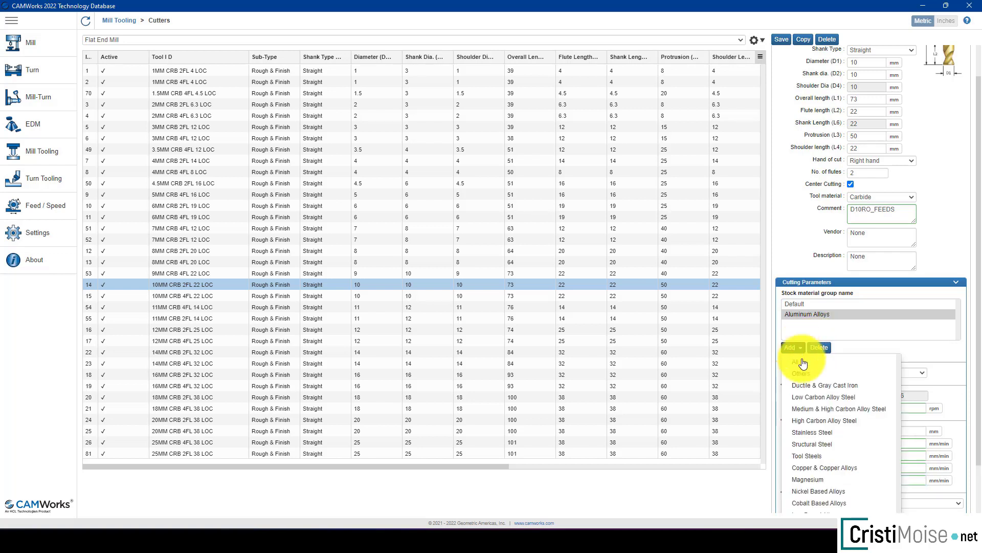
pyautogui.click(819, 398)
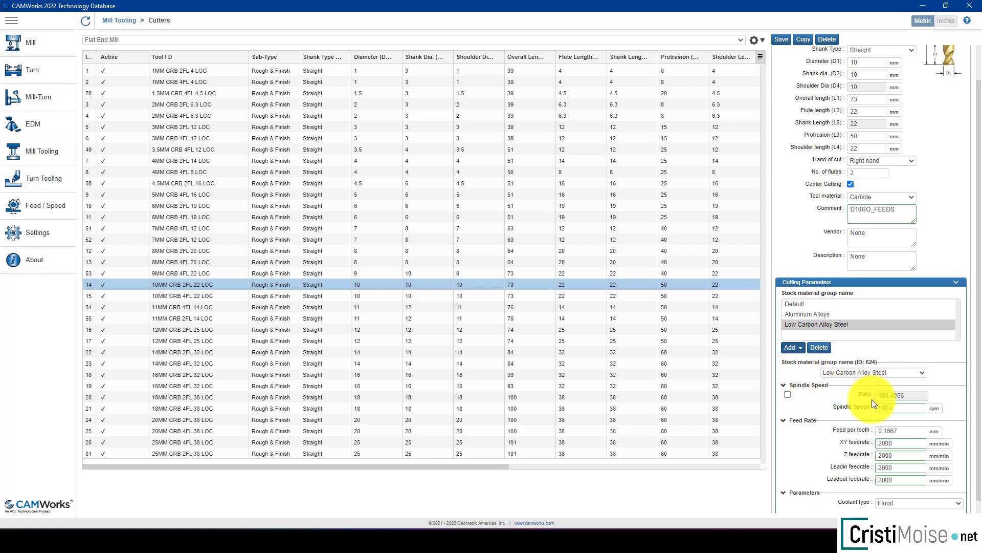
pyautogui.click(842, 409)
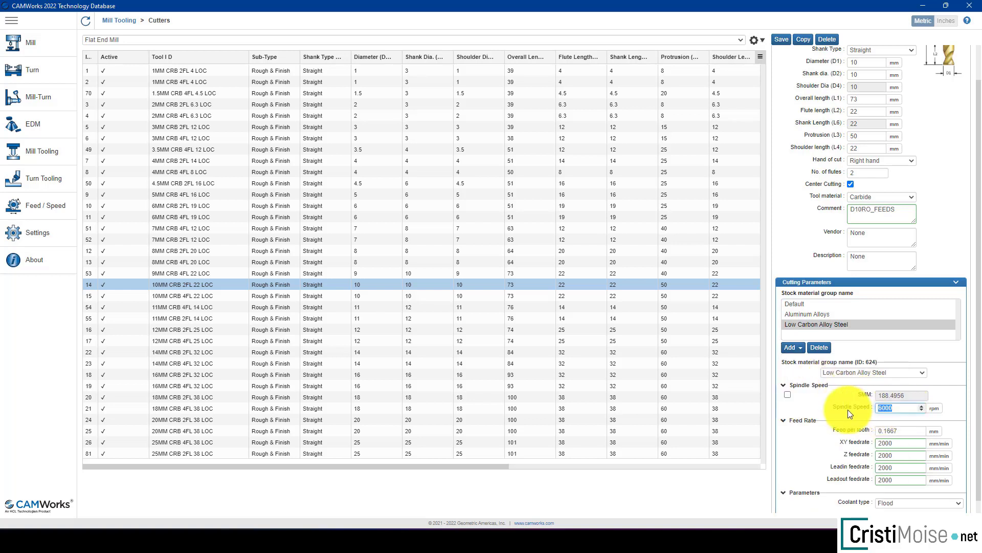
pyautogui.write('25000')
# Step: Set the Z, lead-in, lead-out and XY feedrates for Low Carbon Alloy Steel to 1500 mm/min
pyautogui.click(884, 455)
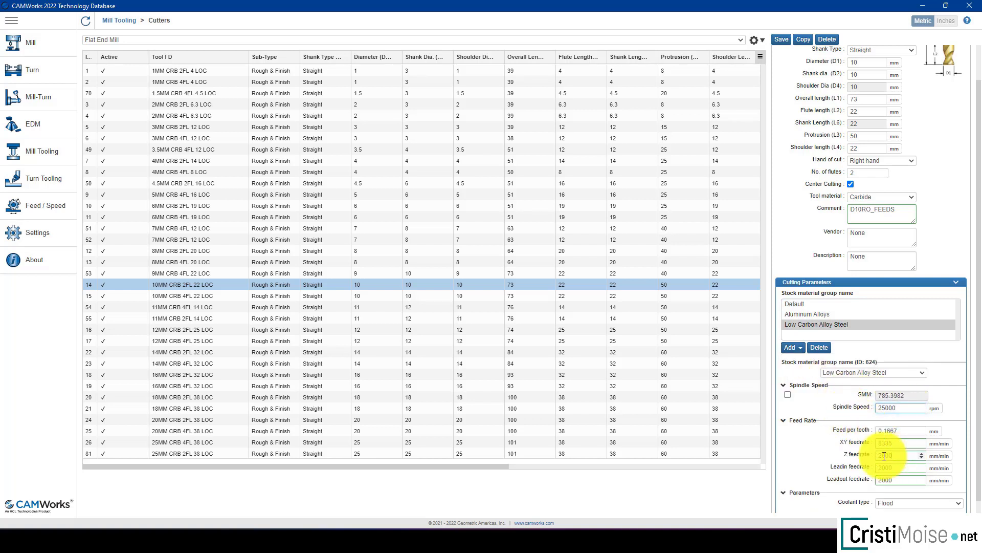
pyautogui.write('1500')
pyautogui.press('Tab')
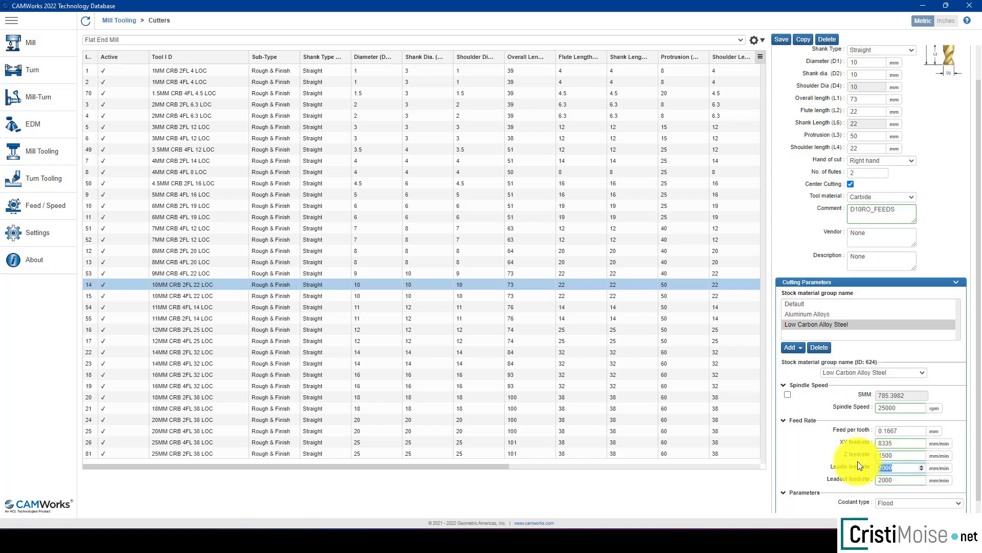
pyautogui.write('1500')
pyautogui.press('Tab')
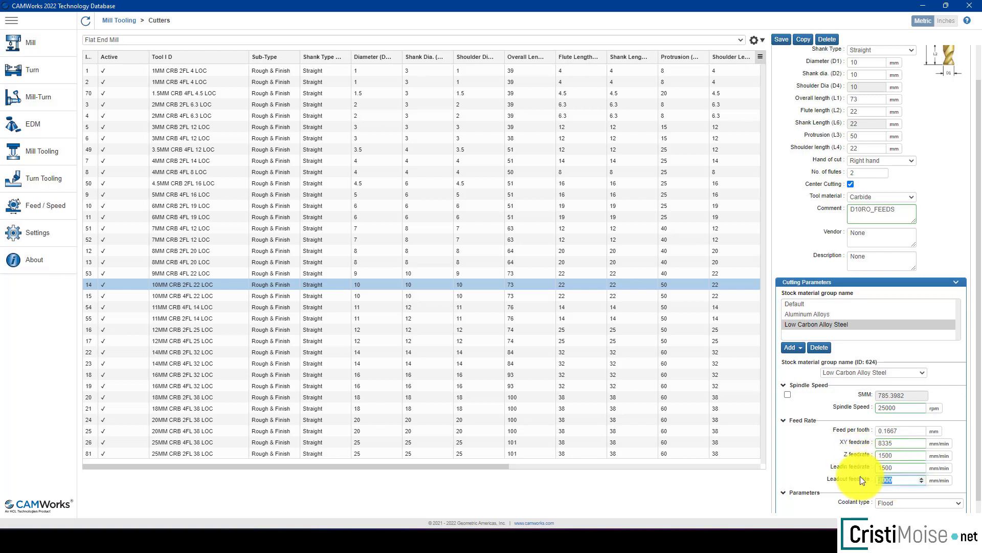
pyautogui.write('1500')
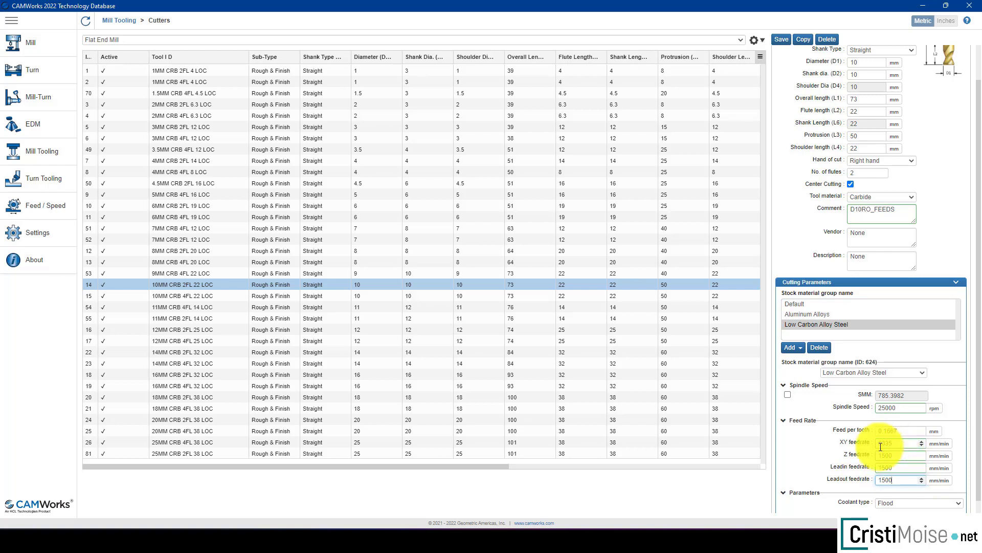
pyautogui.moveTo(901, 444); pyautogui.dragTo(834, 446)
pyautogui.write('1500')
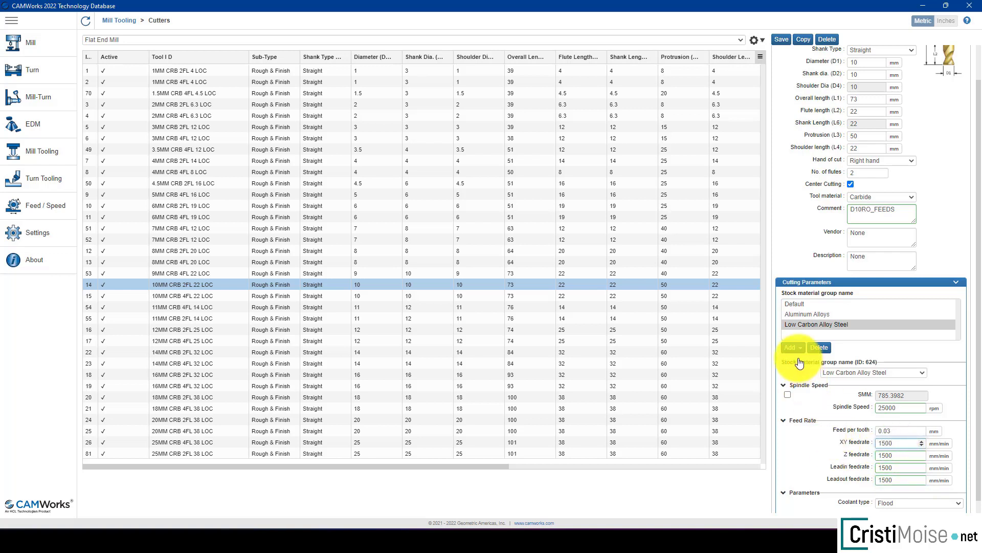
# Step: Check the Aluminum Alloys and Low Carbon Alloy Steel cutting parameters and save the end mill
pyautogui.click(800, 315)
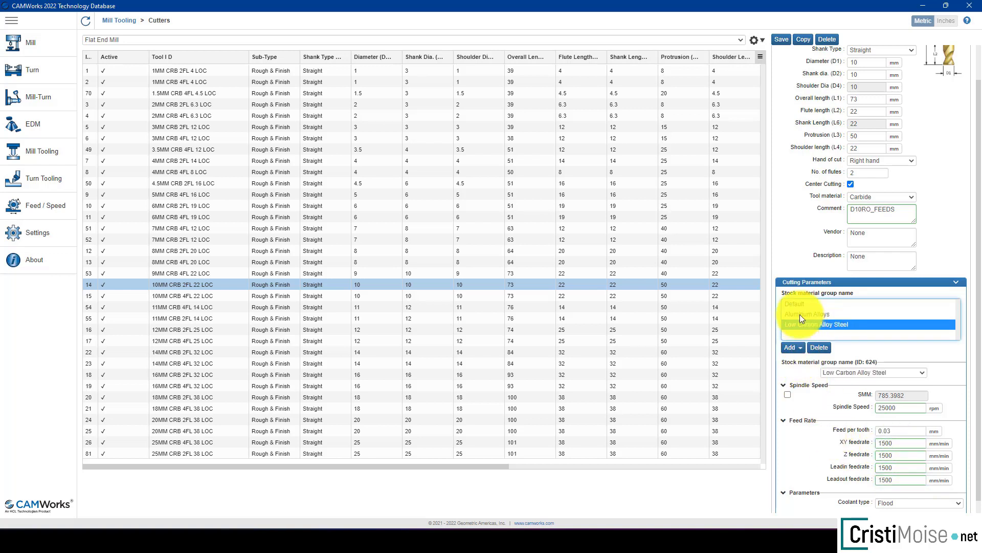
pyautogui.click(801, 325)
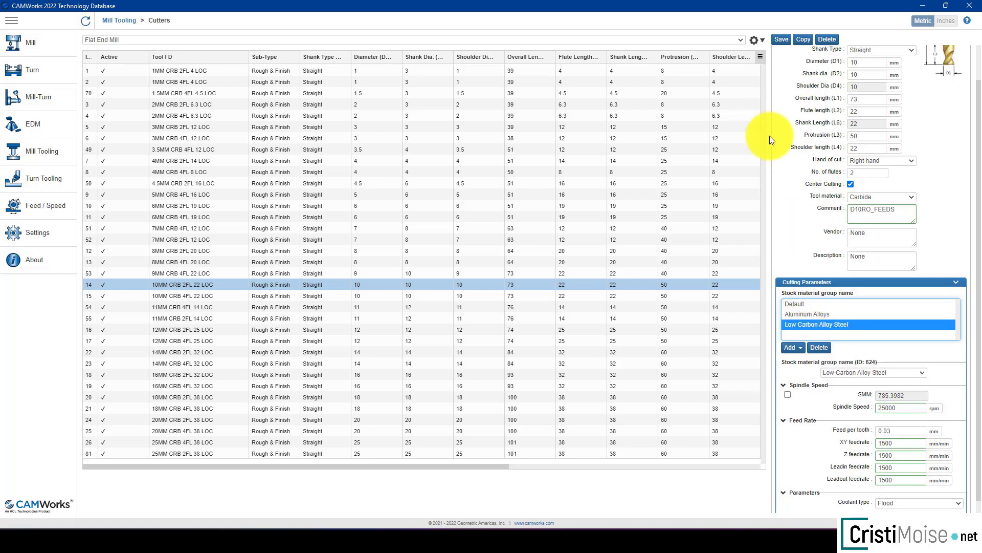
pyautogui.click(806, 315)
pyautogui.click(782, 41)
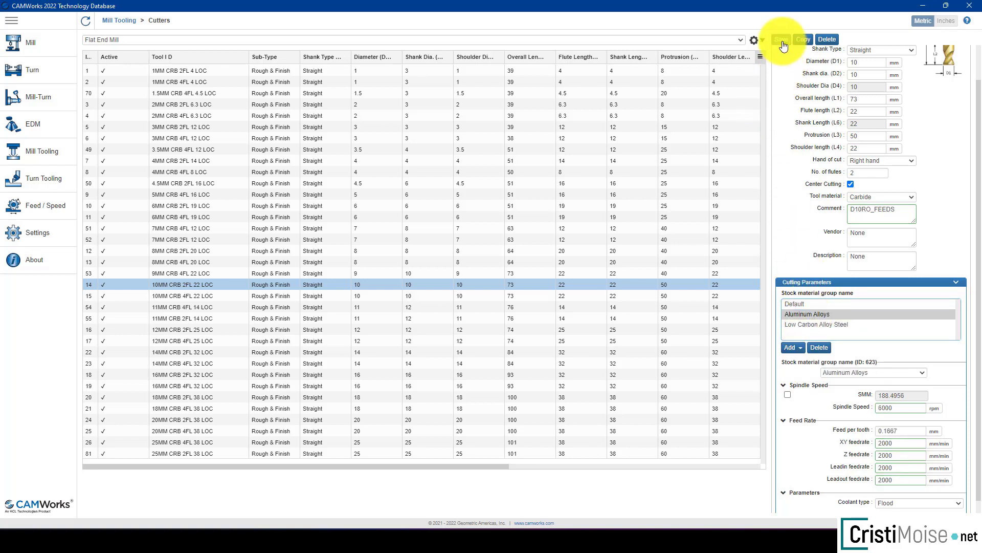
# Step: Open the mill tool crib Tool Crib 1 (Metric) Empty and delete the whole crib, confirming the deletion
pyautogui.click(39, 45)
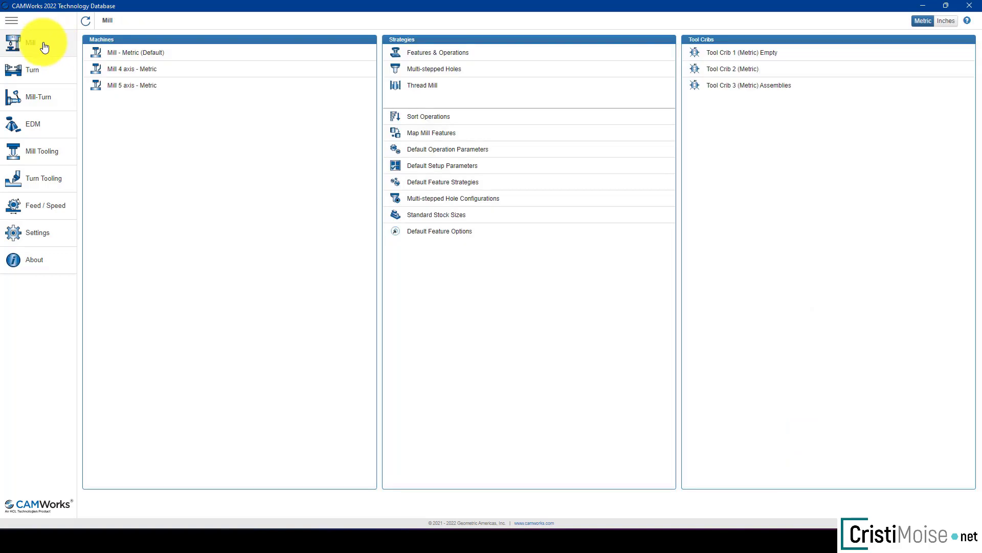
pyautogui.click(776, 53)
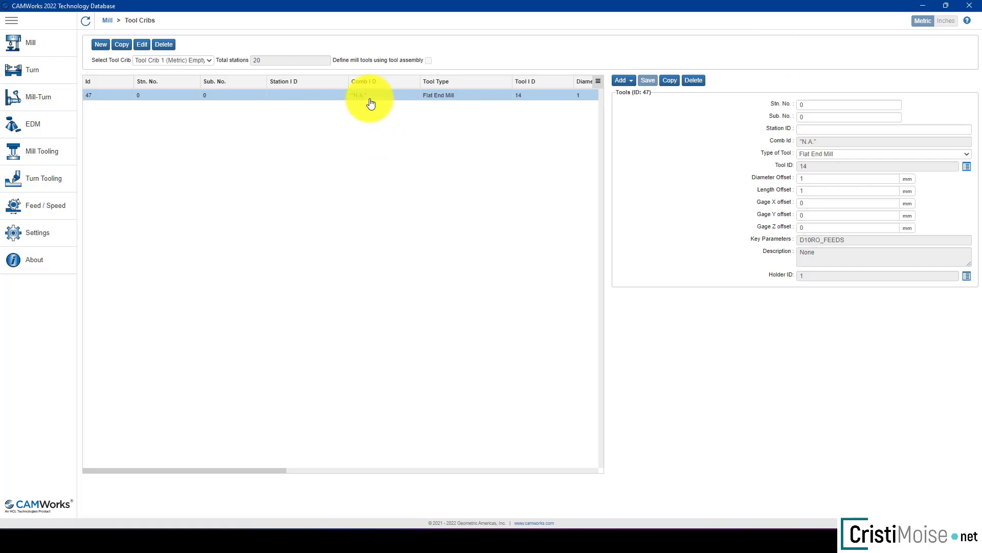
pyautogui.click(159, 44)
pyautogui.click(647, 73)
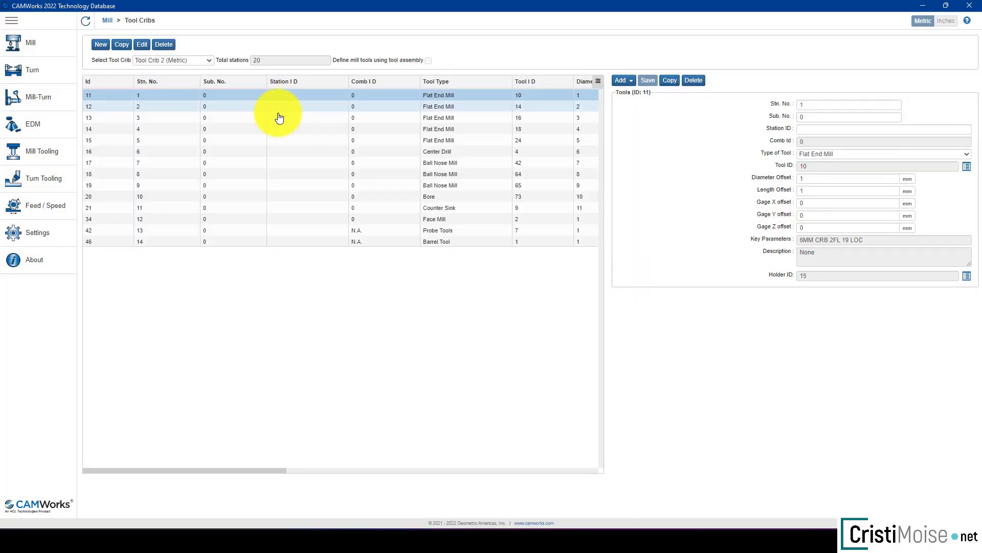
# Step: Create a new mill tool crib named Tool Crib Feeds with 200 total stations
pyautogui.click(207, 59)
pyautogui.click(204, 59)
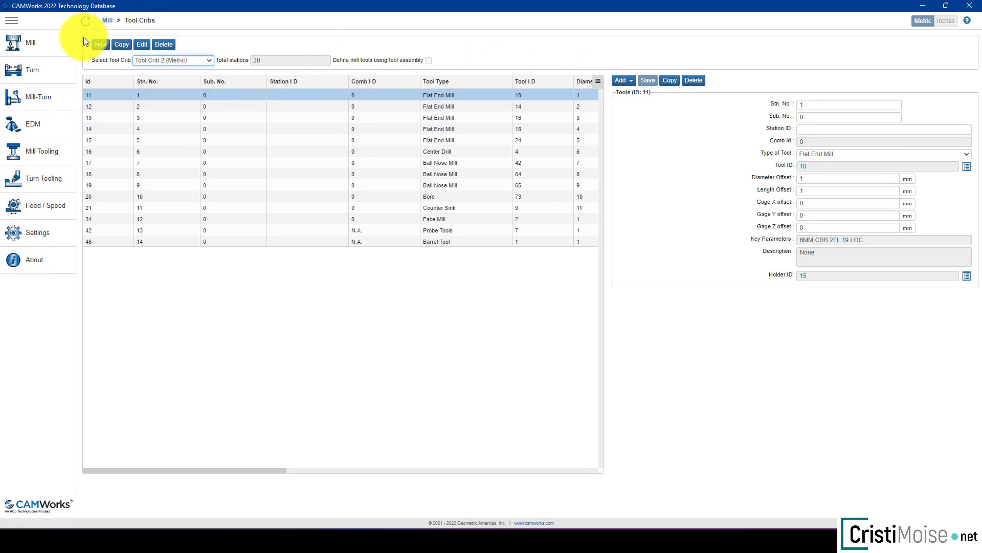
pyautogui.click(100, 44)
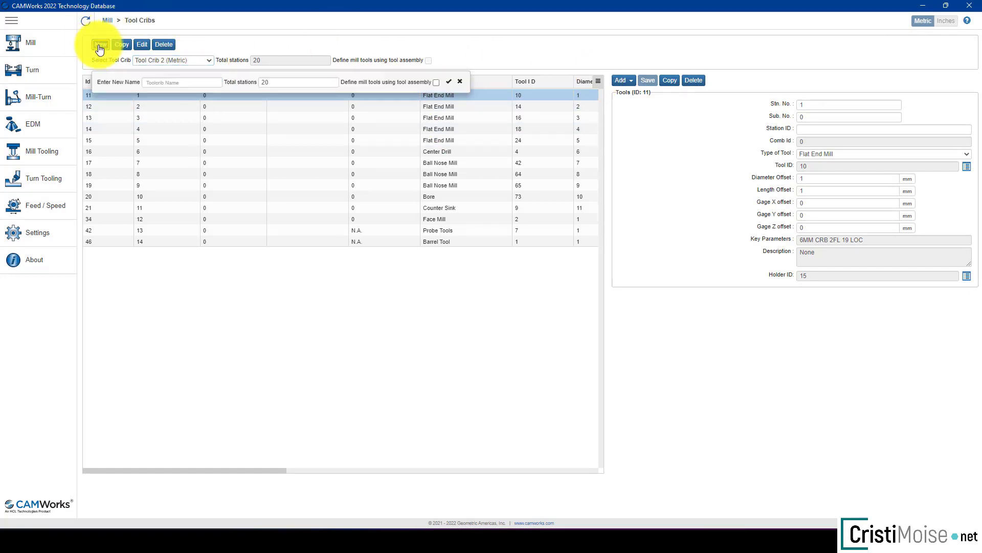
pyautogui.click(169, 80)
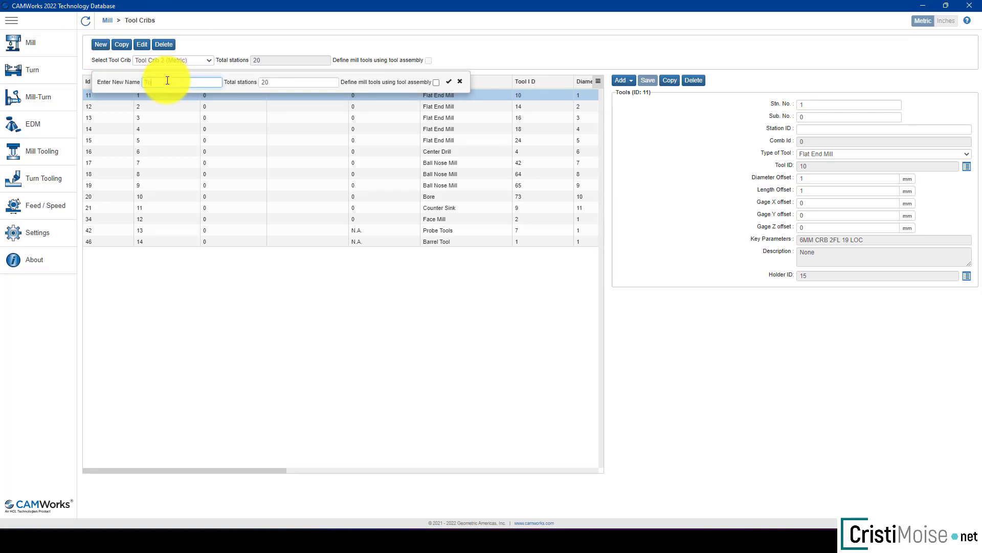
pyautogui.write('Tool Crib Feeds')
pyautogui.click(271, 84)
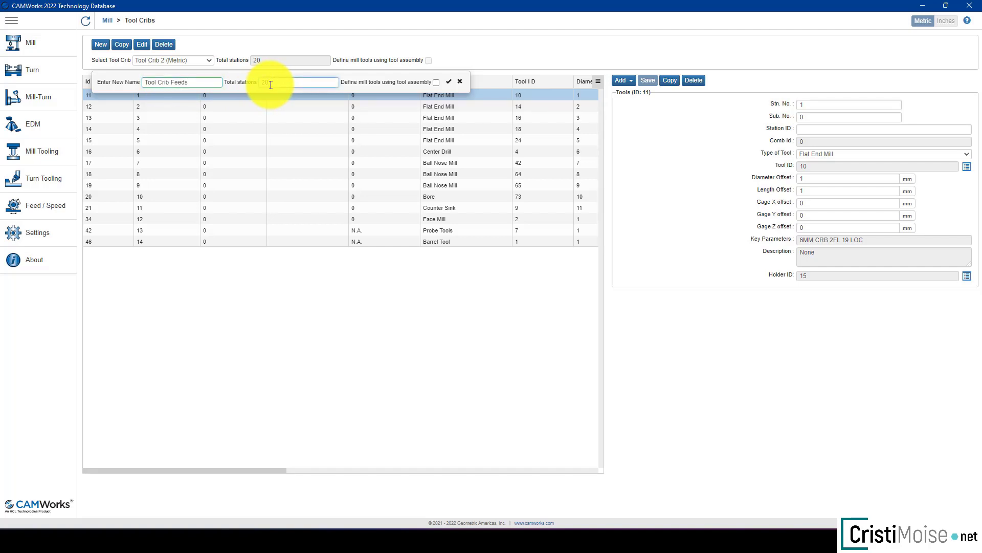
pyautogui.write('0')
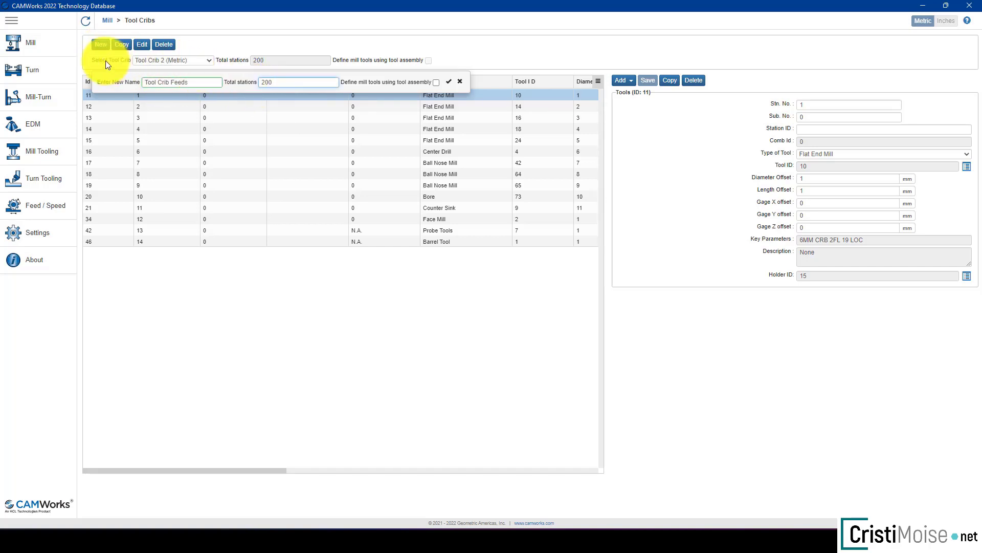
pyautogui.click(449, 82)
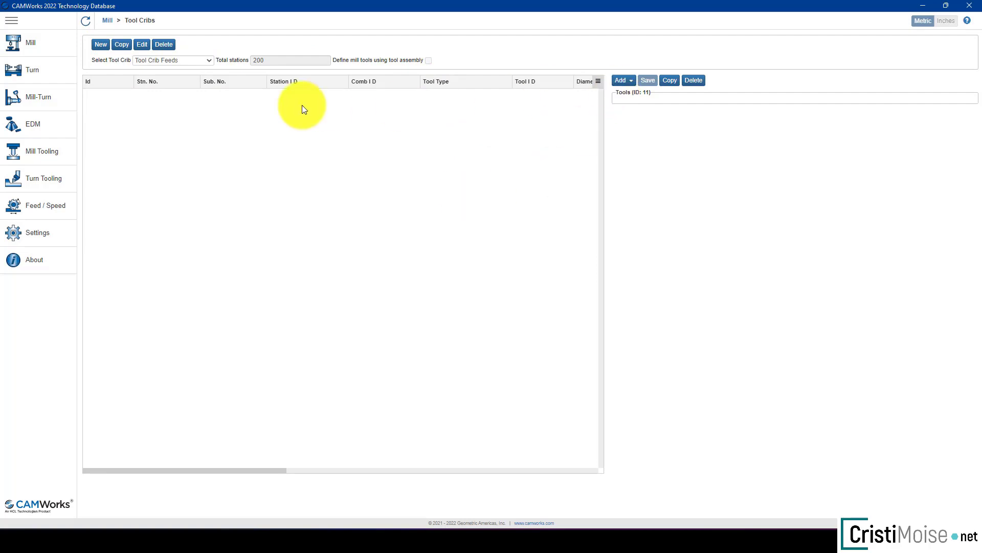
# Step: Add the flat end mill with the comment D10RO_FEEDS to Tool Crib Feeds
pyautogui.click(624, 81)
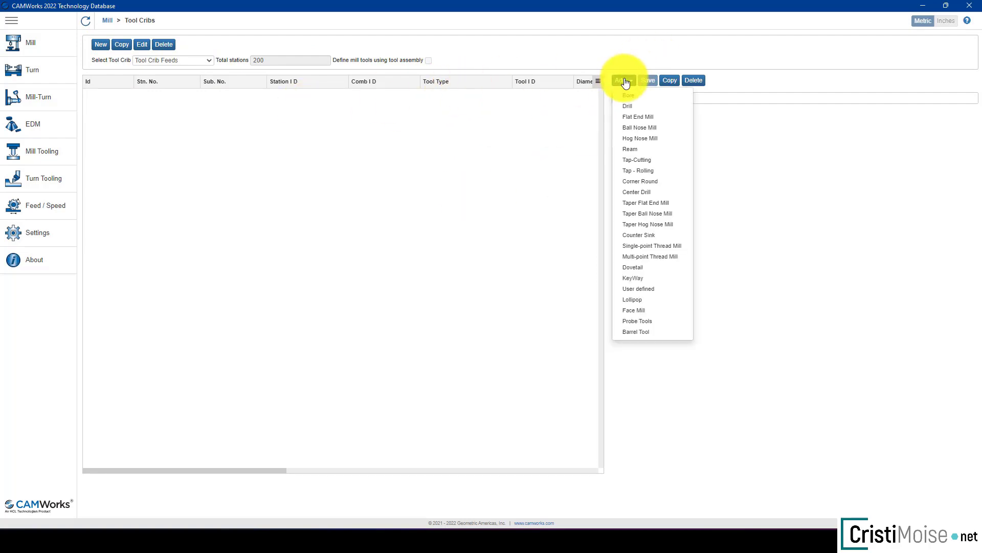
pyautogui.click(634, 118)
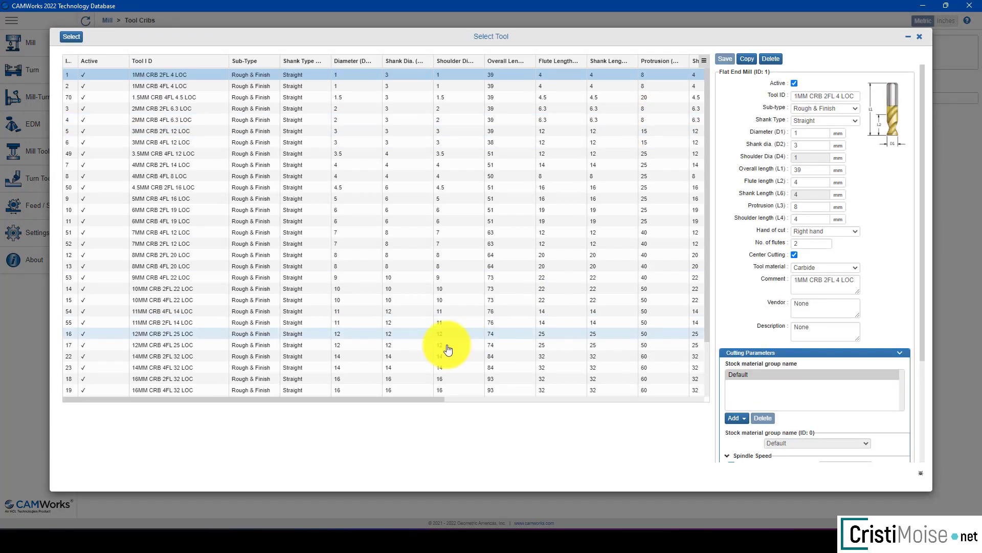
pyautogui.moveTo(413, 401); pyautogui.dragTo(667, 392)
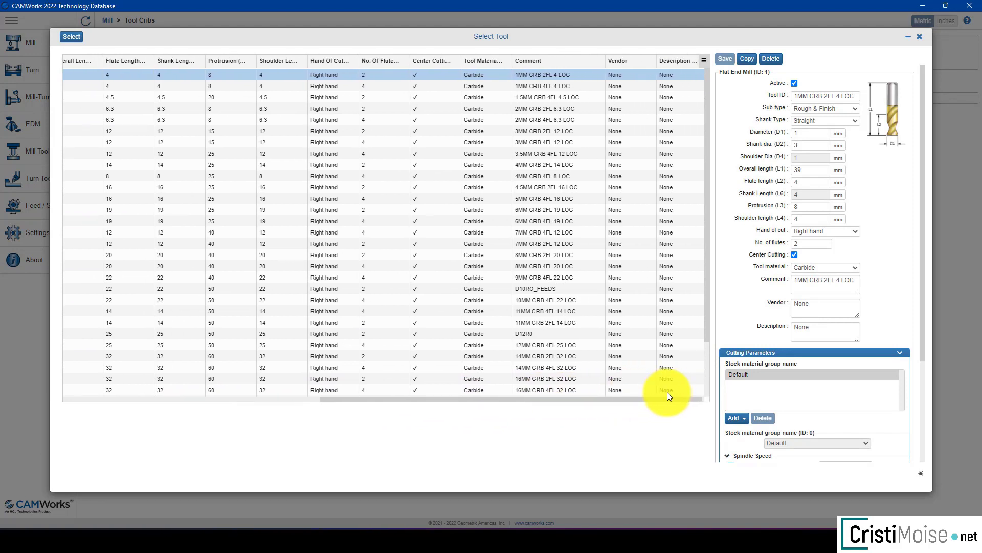
pyautogui.click(542, 291)
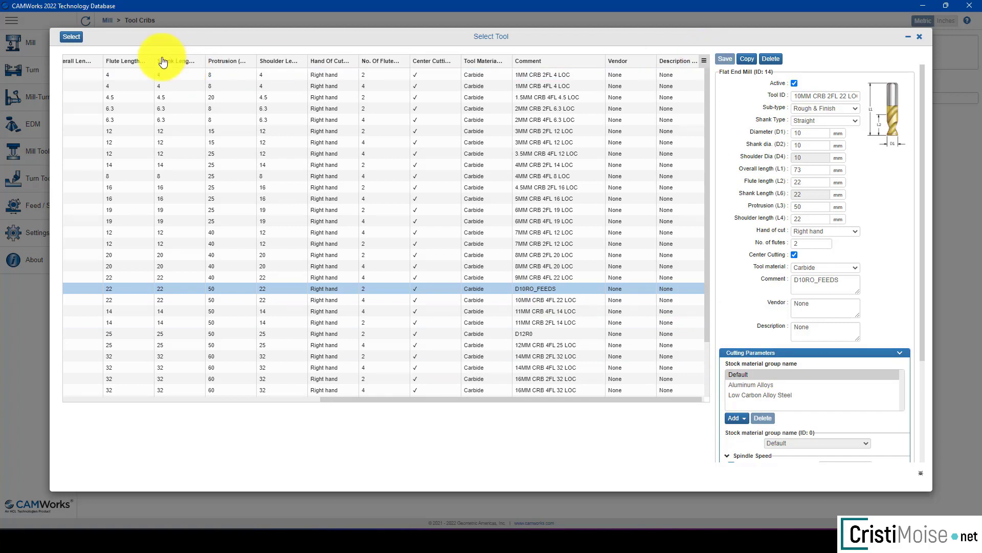
pyautogui.click(72, 37)
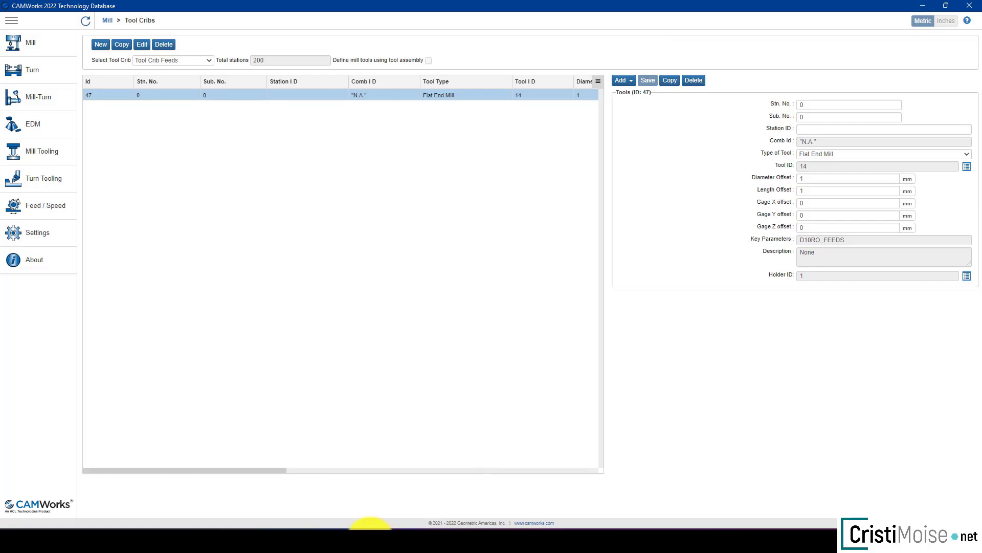
# Step: Switch to the Kernhalteplatte part in SOLIDWORKS and assign Tool Crib Feeds to the Mill - Metric machine, with tool crib priority and crib tools only
pyautogui.click(371, 526)
pyautogui.moveTo(392, 260); pyautogui.dragTo(394, 232, button='middle')
pyautogui.keyDown('ctrl'); pyautogui.moveTo(448, 194); pyautogui.dragTo(397, 204, button='middle'); pyautogui.keyUp('ctrl')
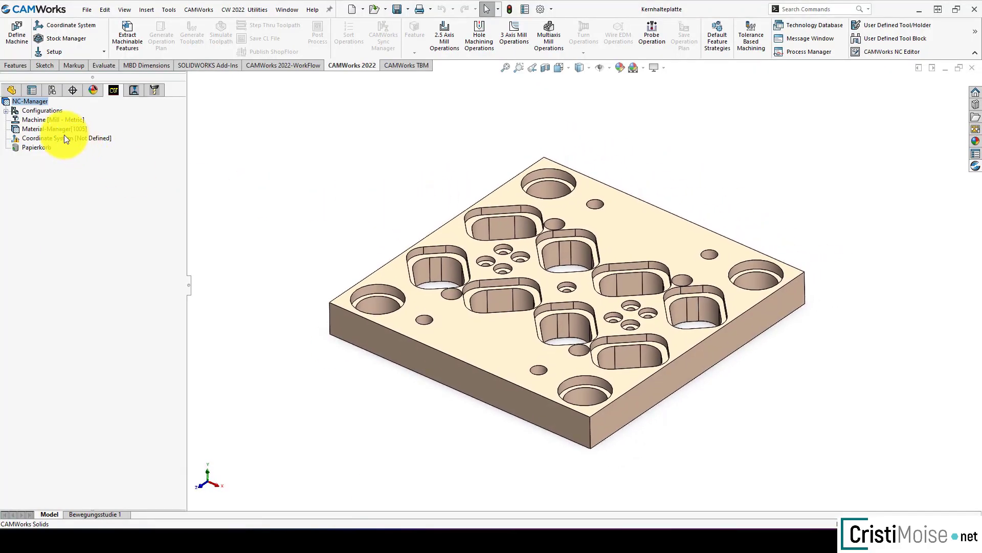
pyautogui.rightClick(51, 120)
pyautogui.click(70, 126)
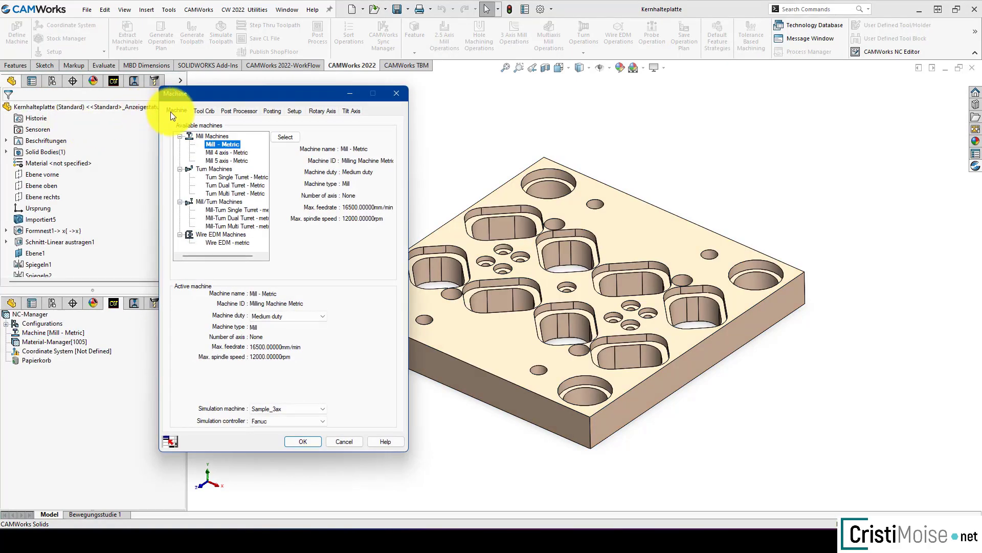
pyautogui.click(204, 111)
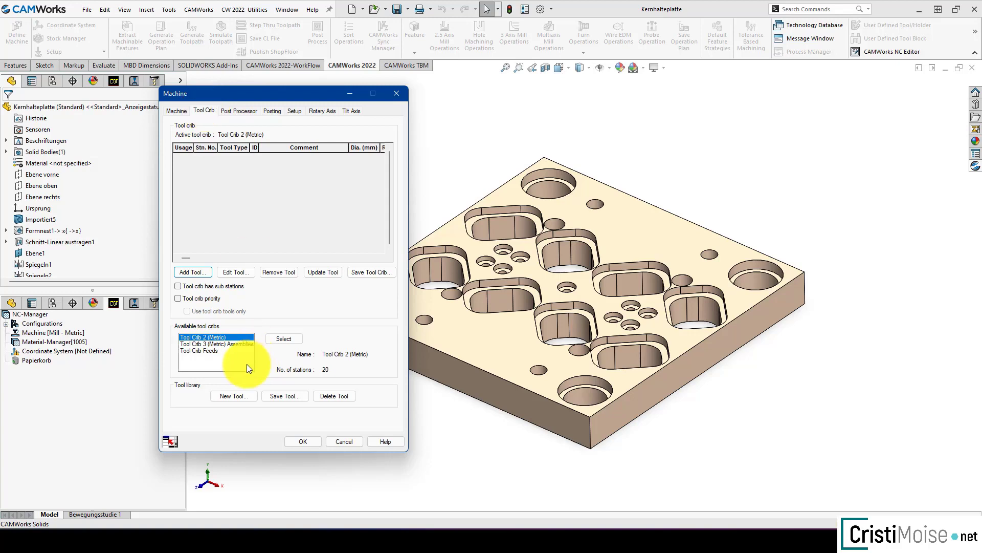
pyautogui.click(197, 350)
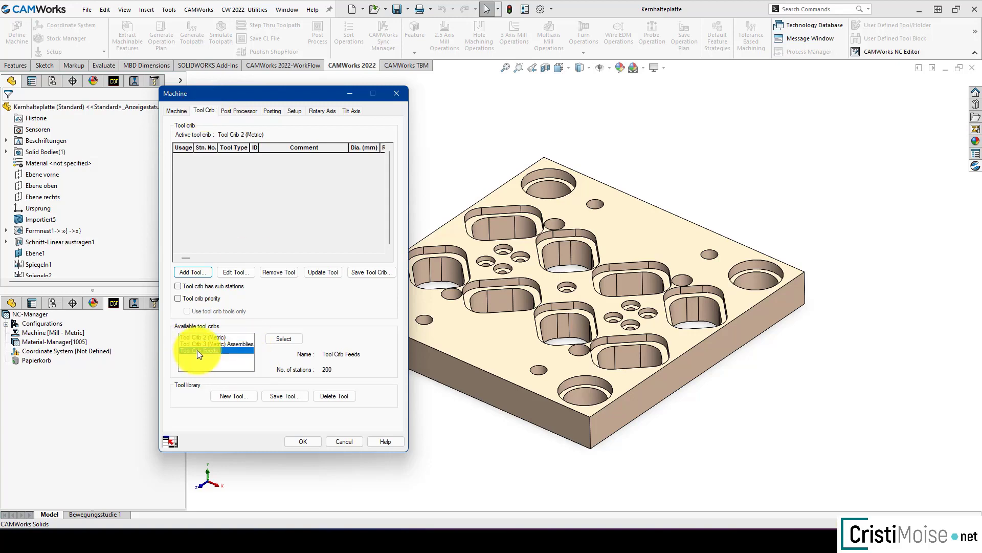
pyautogui.click(271, 340)
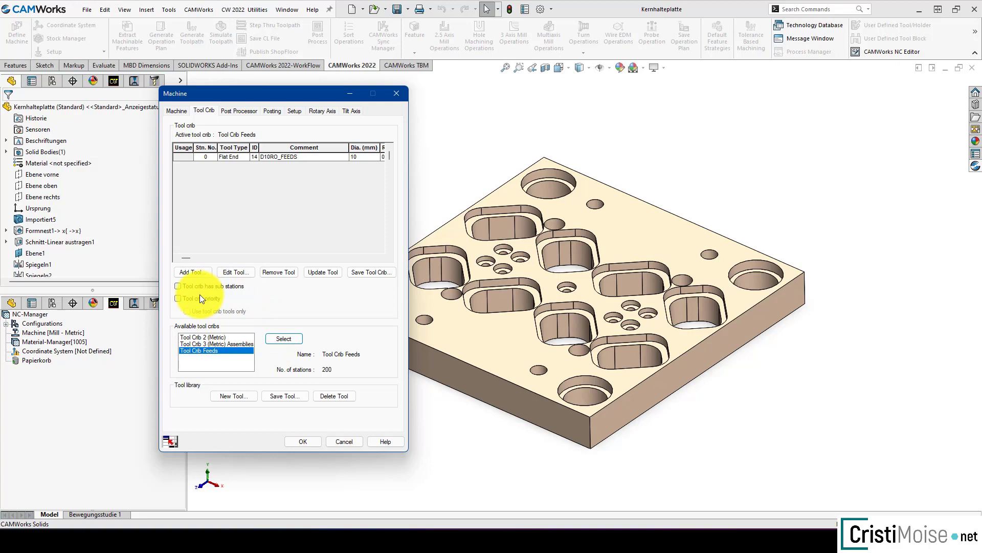
pyautogui.click(186, 299)
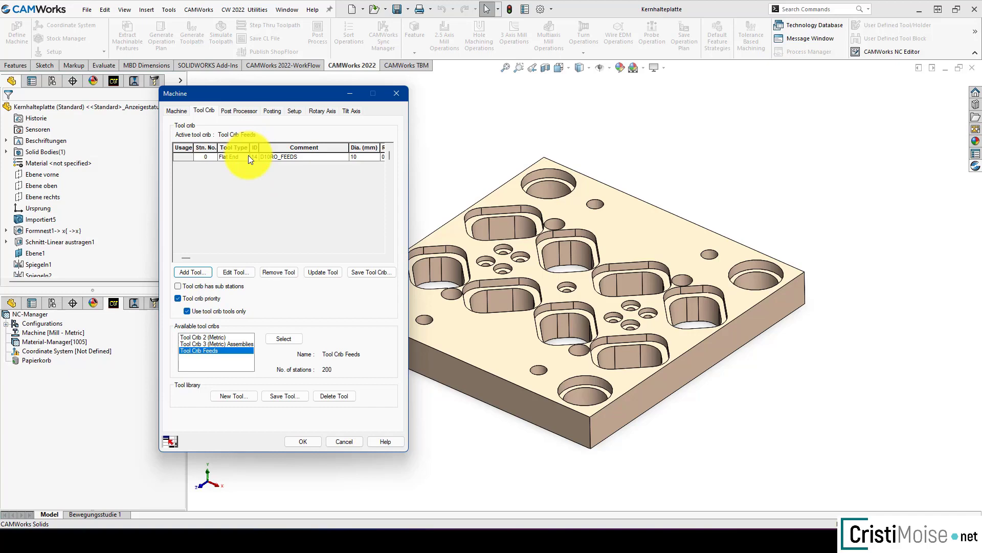
pyautogui.click(306, 439)
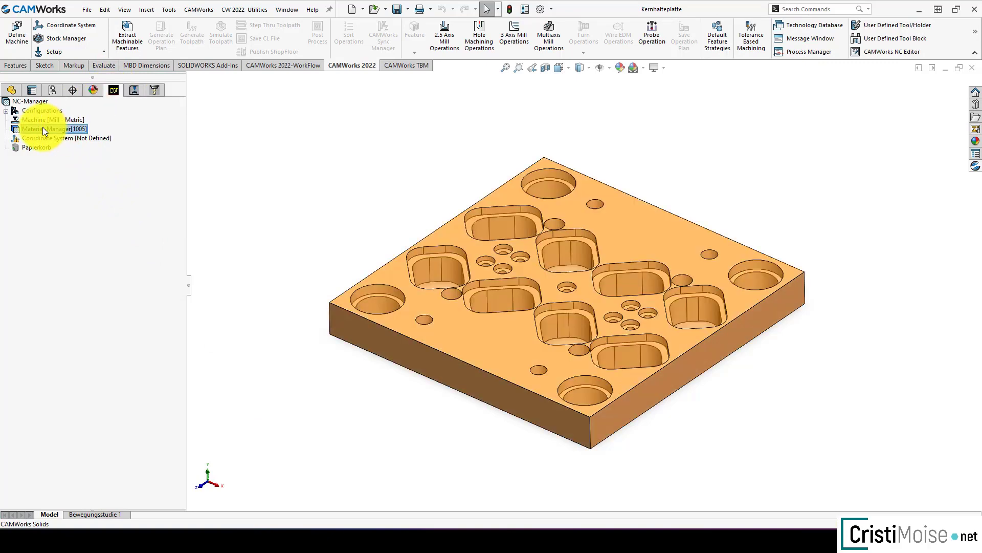
# Step: Create a mill part setup using the plate's top face as the setup direction
pyautogui.rightClick(42, 127)
pyautogui.click(64, 150)
pyautogui.click(609, 223)
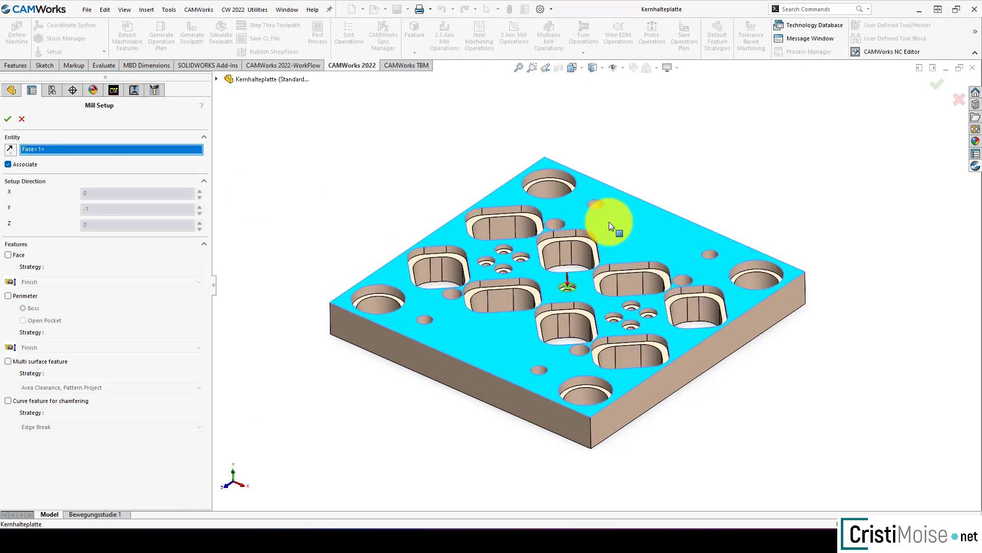
pyautogui.click(7, 120)
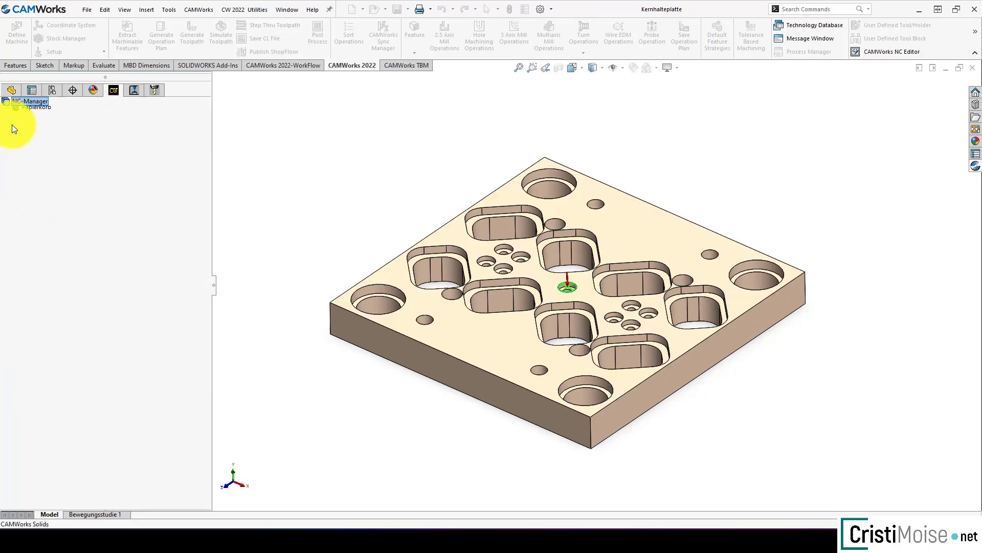
# Step: Create a 2.5 axis pocket feature from the 32 mm edge of the back corner's stepped hole, with its ledge as the end condition
pyautogui.rightClick(46, 148)
pyautogui.click(104, 216)
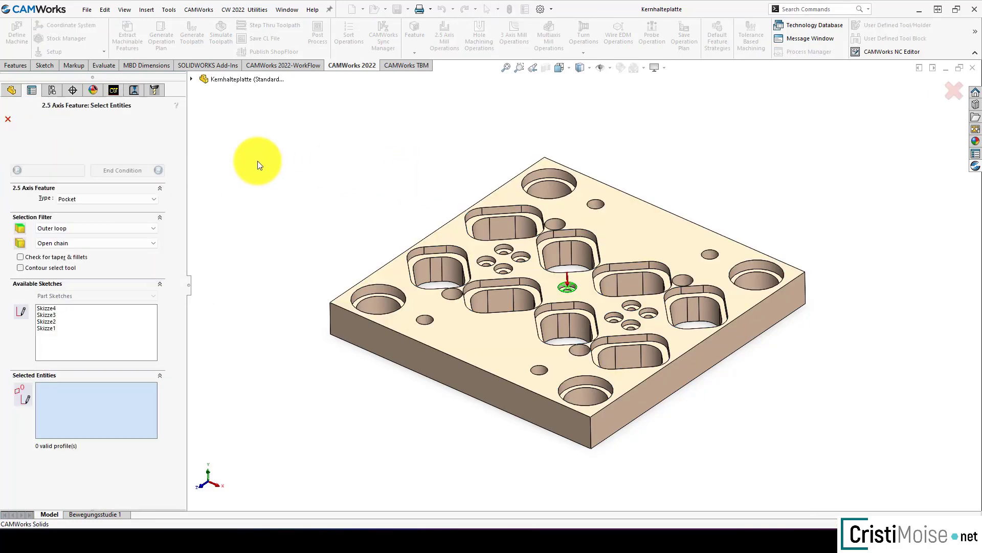
pyautogui.click(535, 172)
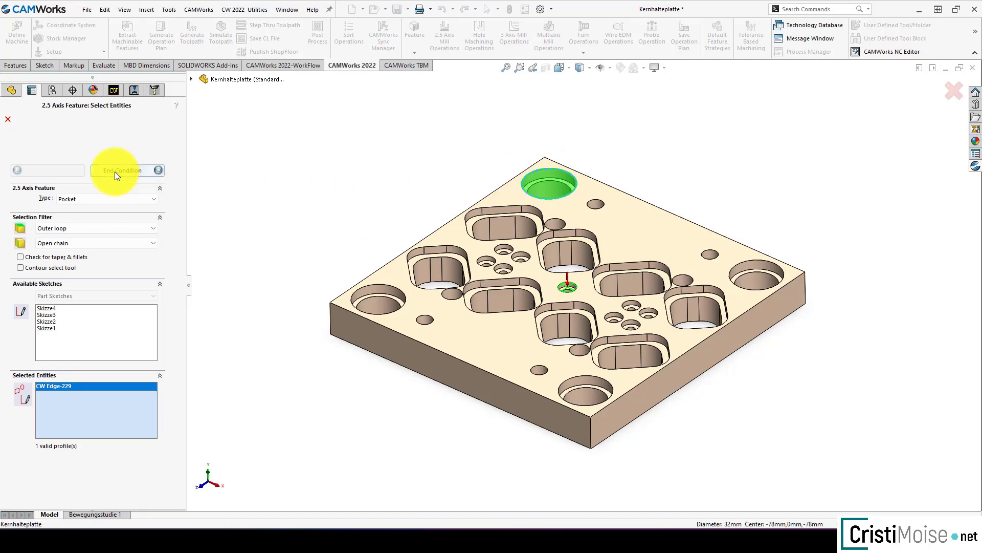
pyautogui.click(120, 170)
pyautogui.scroll(-4, 569, 185)
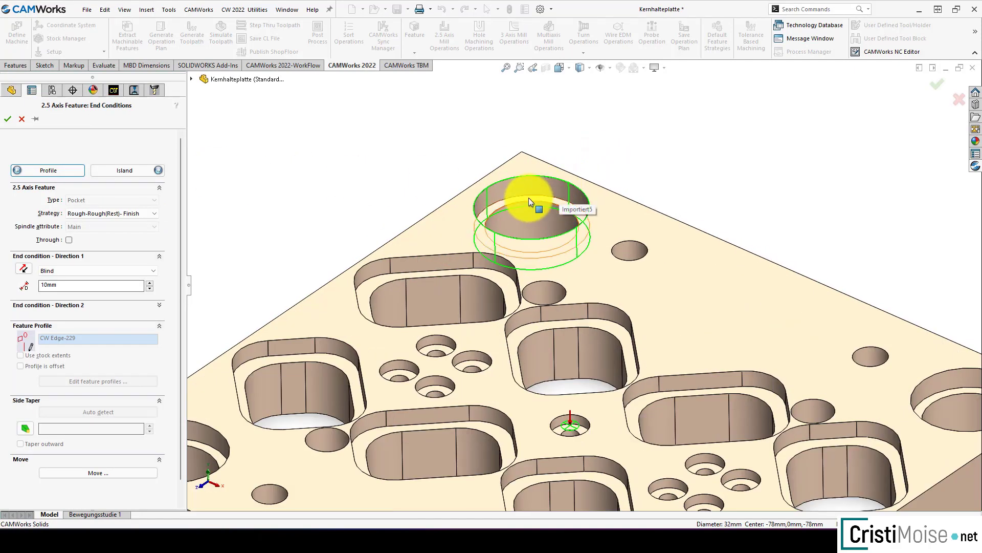
pyautogui.click(529, 198)
pyautogui.click(7, 119)
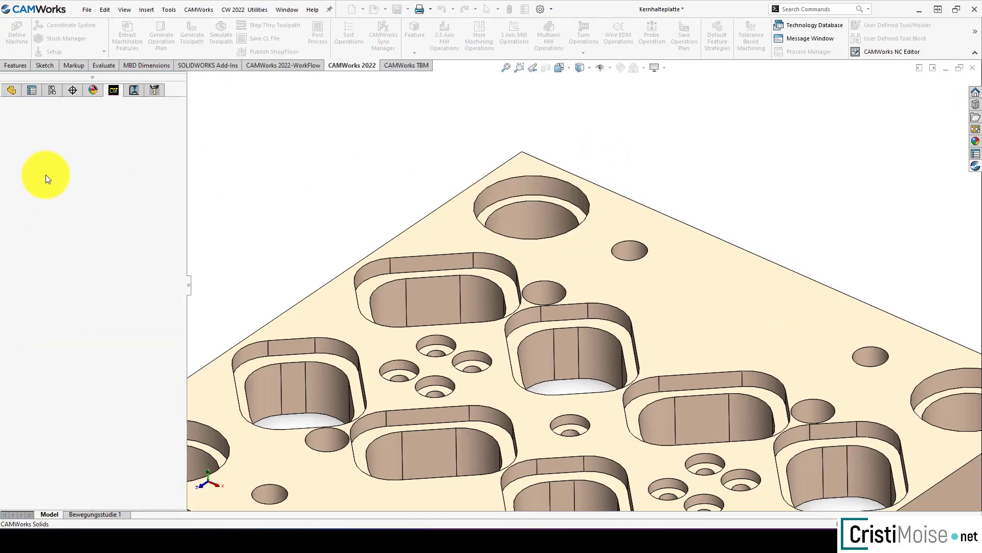
# Step: Generate the operation plan for the circular pocket and the toolpaths for the mill part setup
pyautogui.rightClick(67, 158)
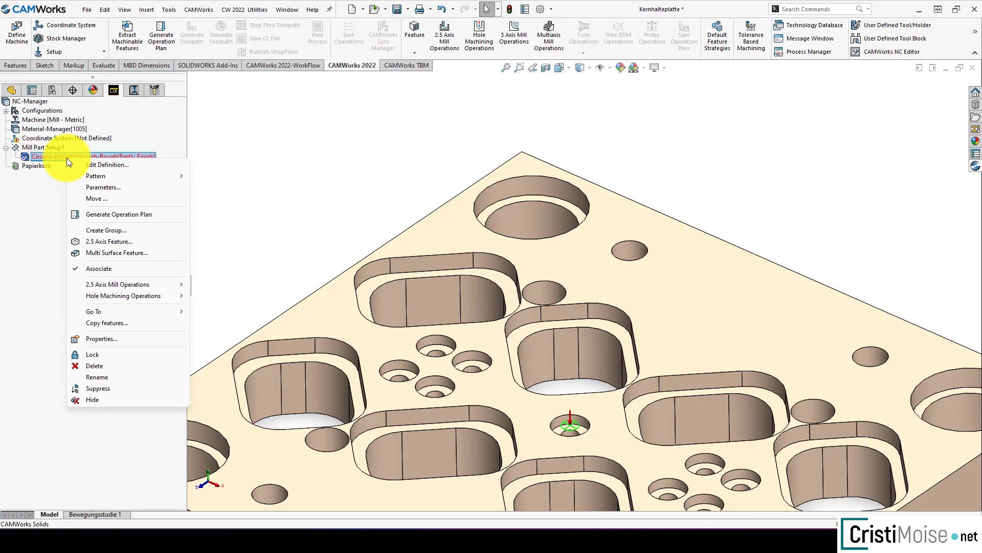
pyautogui.click(131, 217)
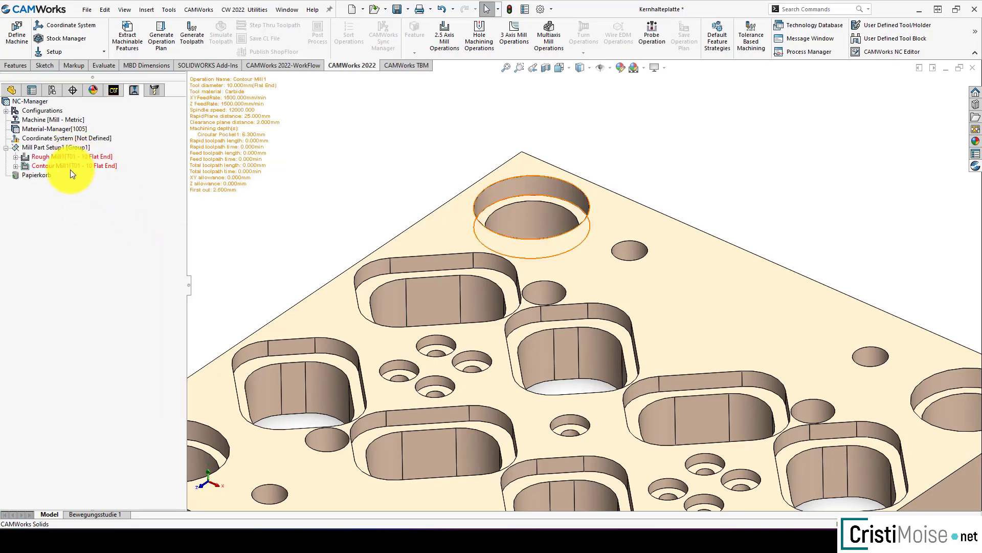
pyautogui.rightClick(66, 151)
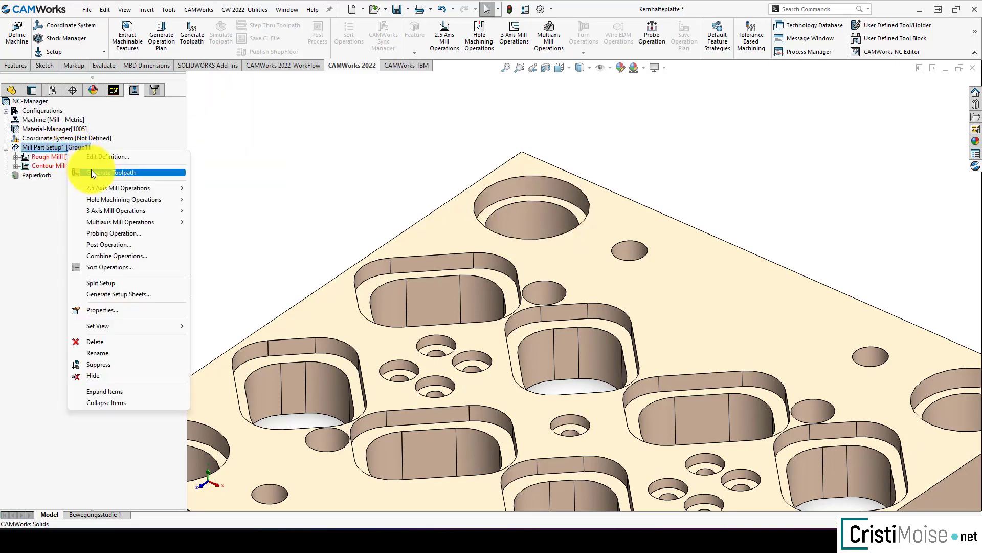
# Step: Check the spindle speed and feedrates in the rough mill operation's feed and speed parameters, then close them
pyautogui.click(74, 155)
pyautogui.rightClick(75, 154)
pyautogui.click(88, 162)
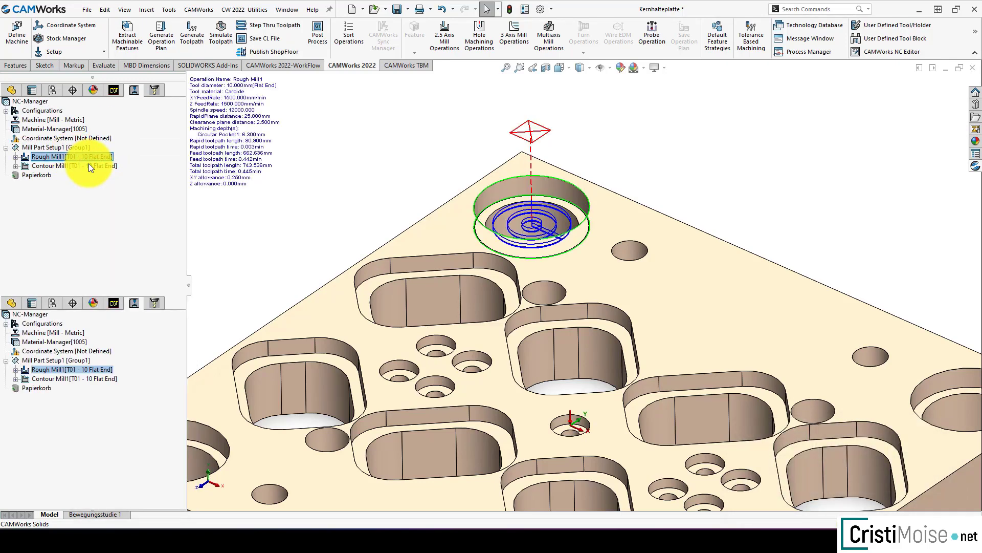
pyautogui.click(140, 106)
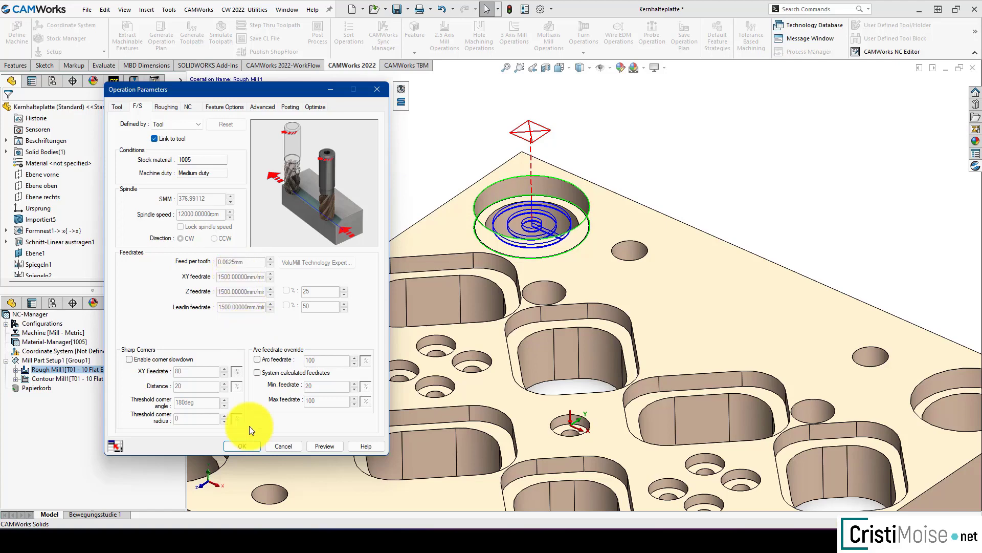
pyautogui.click(245, 446)
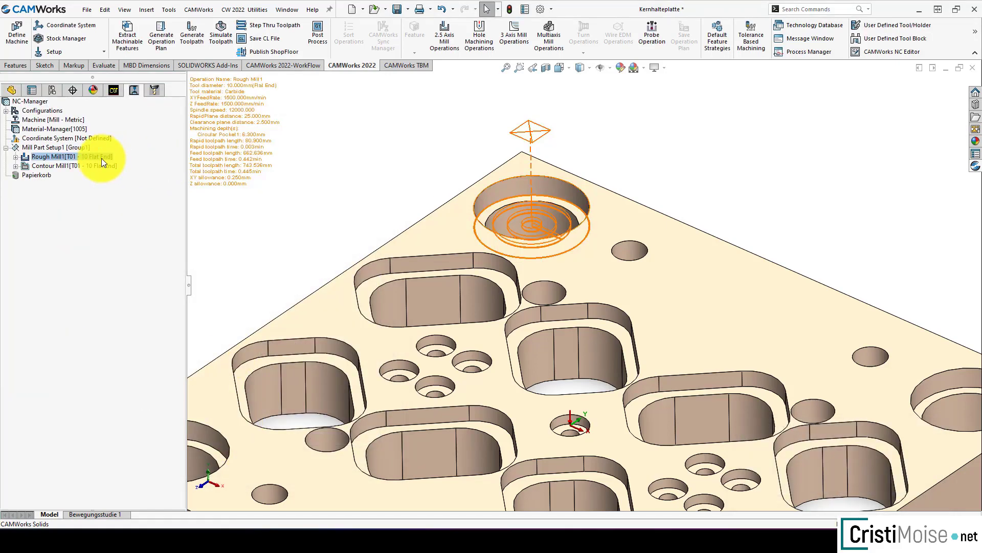
# Step: Change the stock material to 2011-T3 in the Stock Manager and rebuild the affected CAMWorks items
pyautogui.click(114, 90)
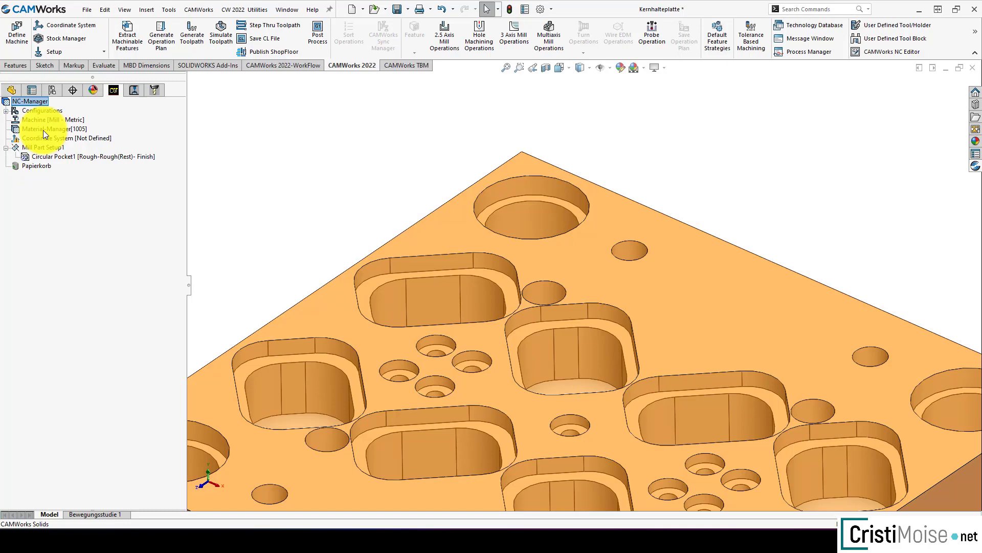
pyautogui.rightClick(43, 130)
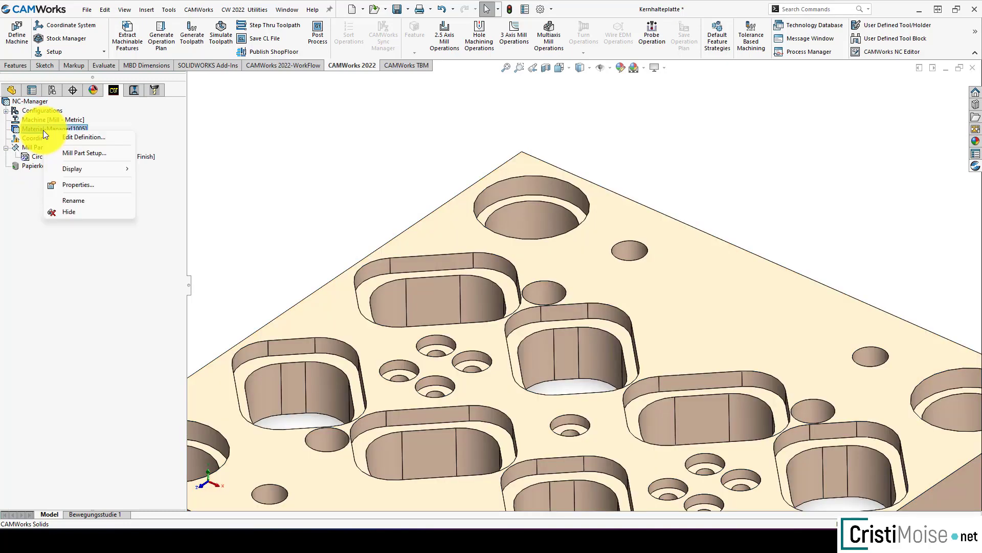
pyautogui.click(71, 139)
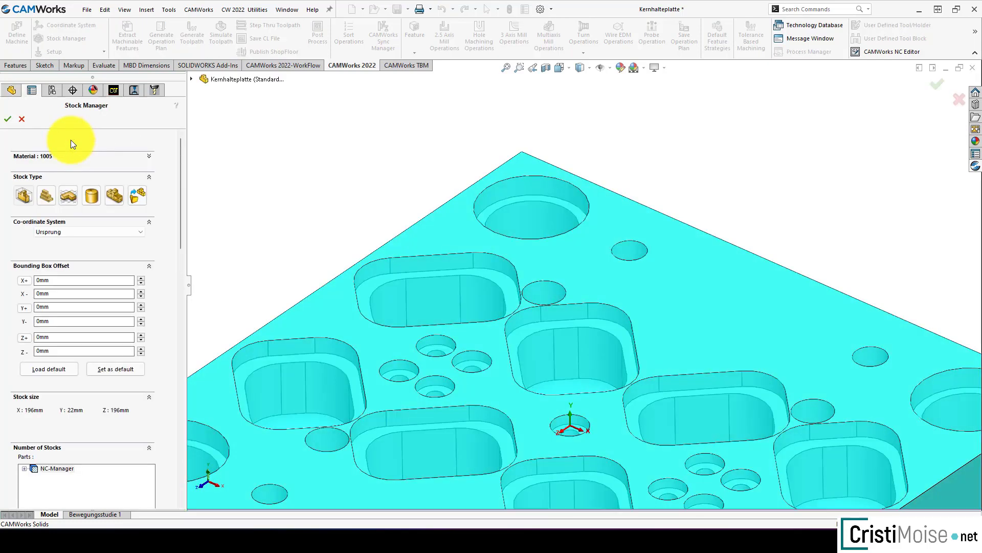
pyautogui.click(69, 156)
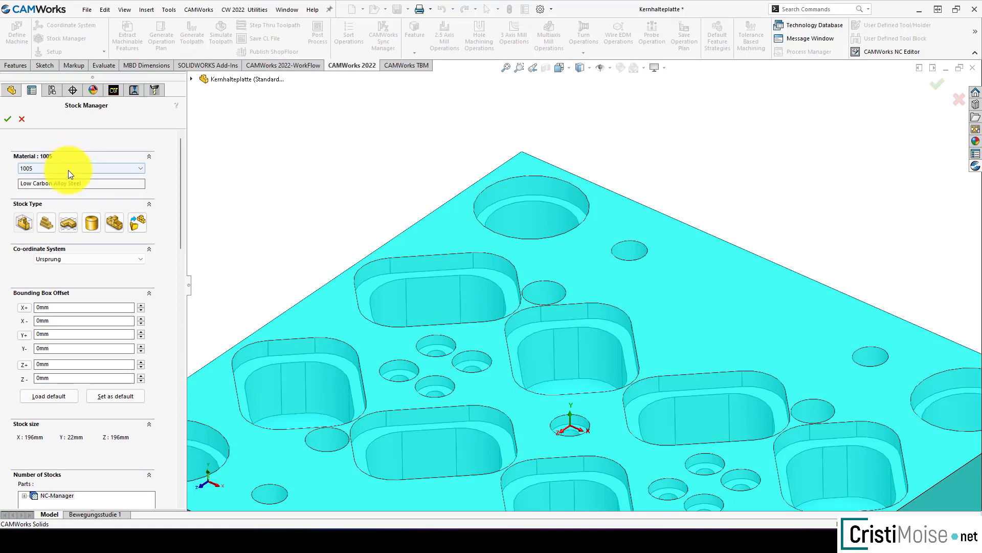
pyautogui.click(67, 168)
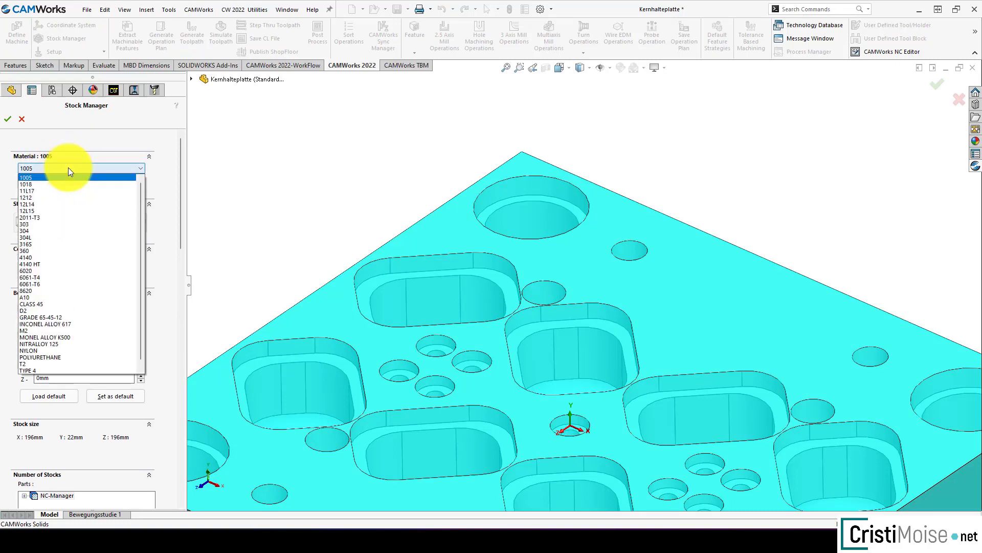
pyautogui.click(48, 217)
pyautogui.click(8, 117)
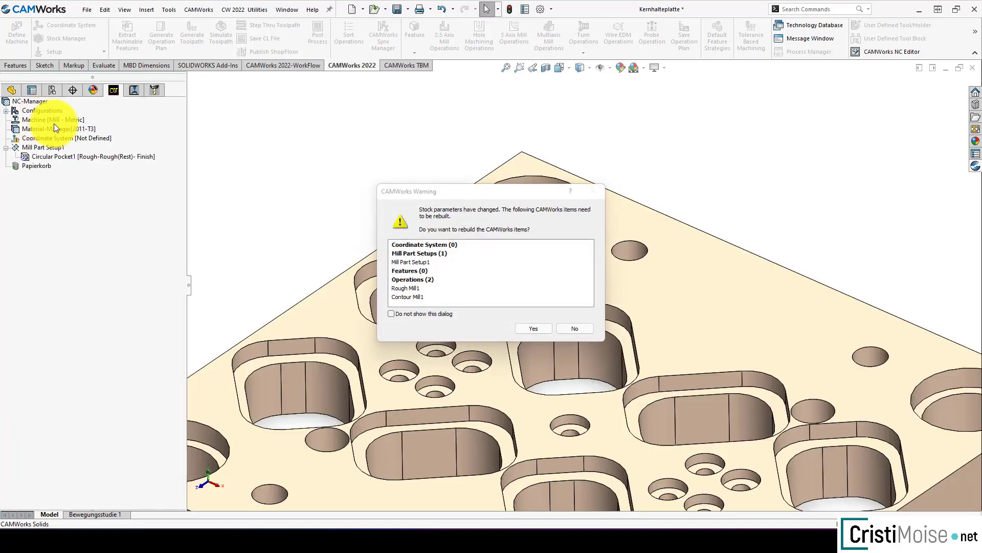
pyautogui.click(531, 328)
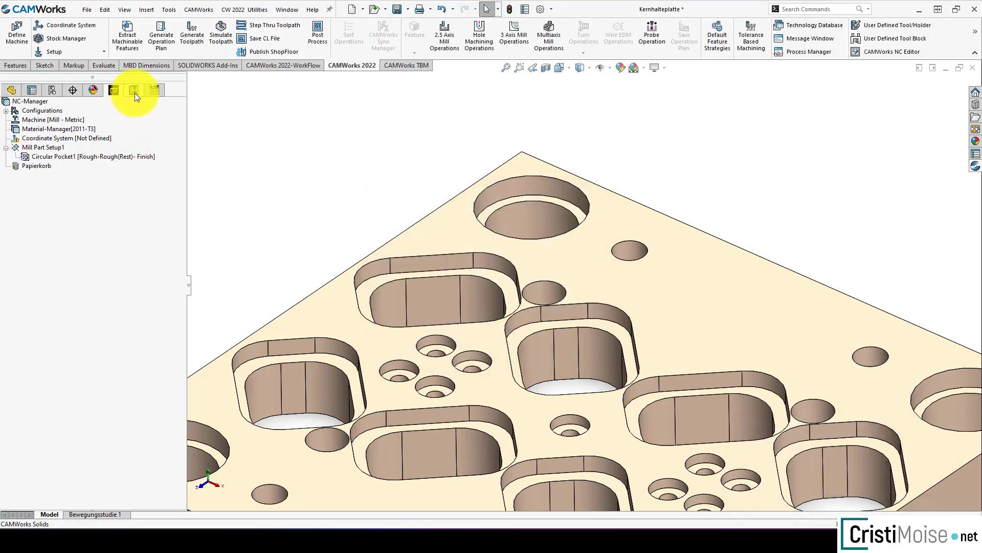
# Step: Check the spindle speed and feedrates for the 2011-T3 stock in the rough mill and contour mill operations' feed and speed parameters
pyautogui.click(134, 93)
pyautogui.rightClick(79, 155)
pyautogui.click(99, 160)
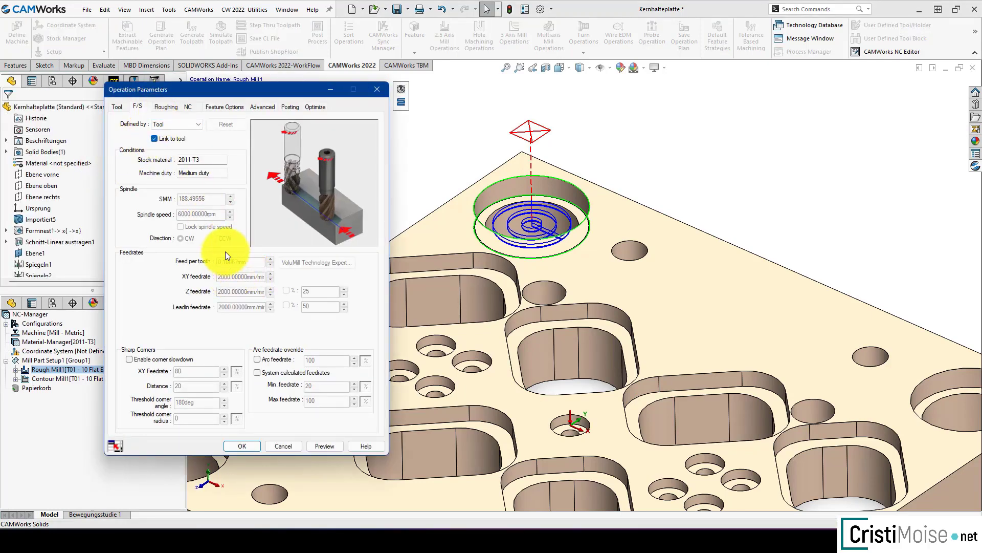
pyautogui.click(250, 449)
pyautogui.rightClick(69, 164)
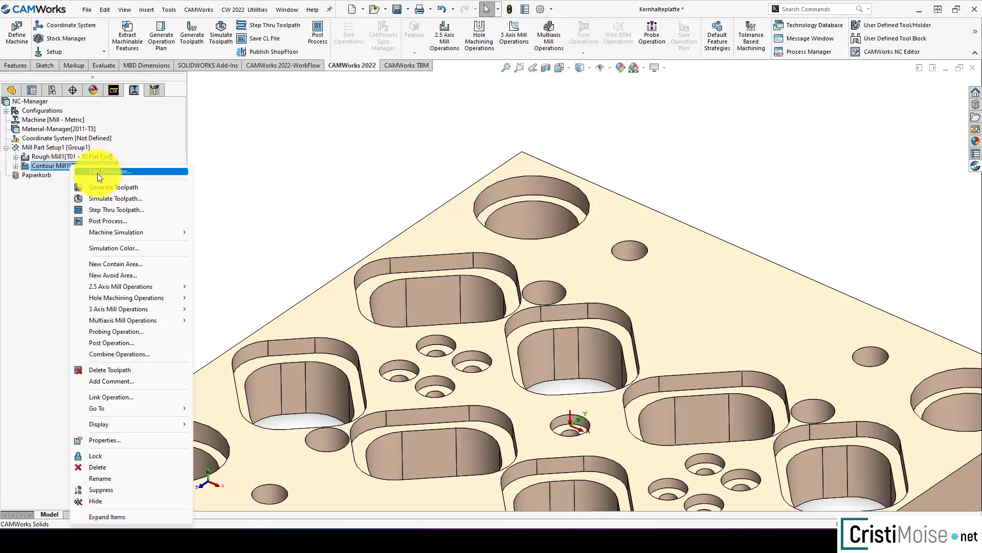
pyautogui.click(98, 173)
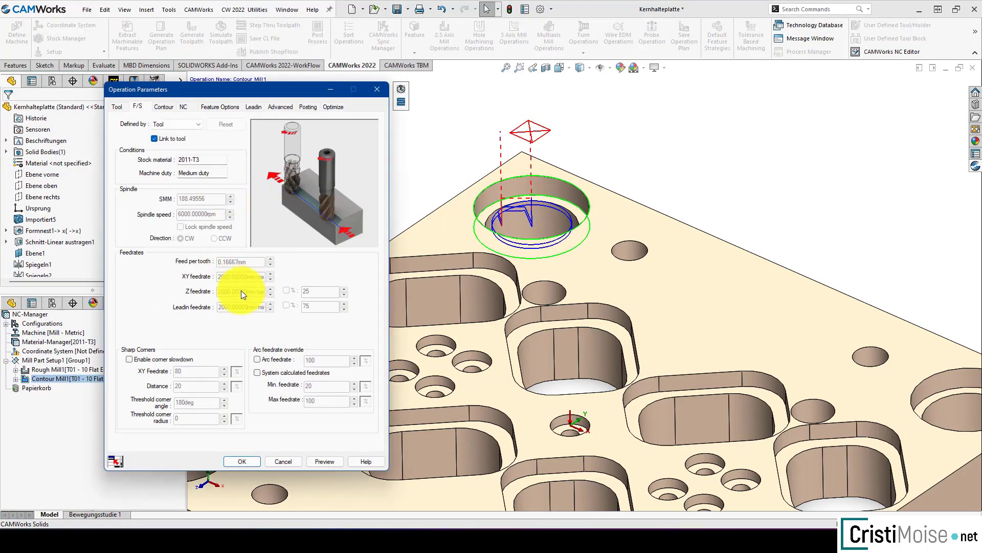
pyautogui.click(241, 462)
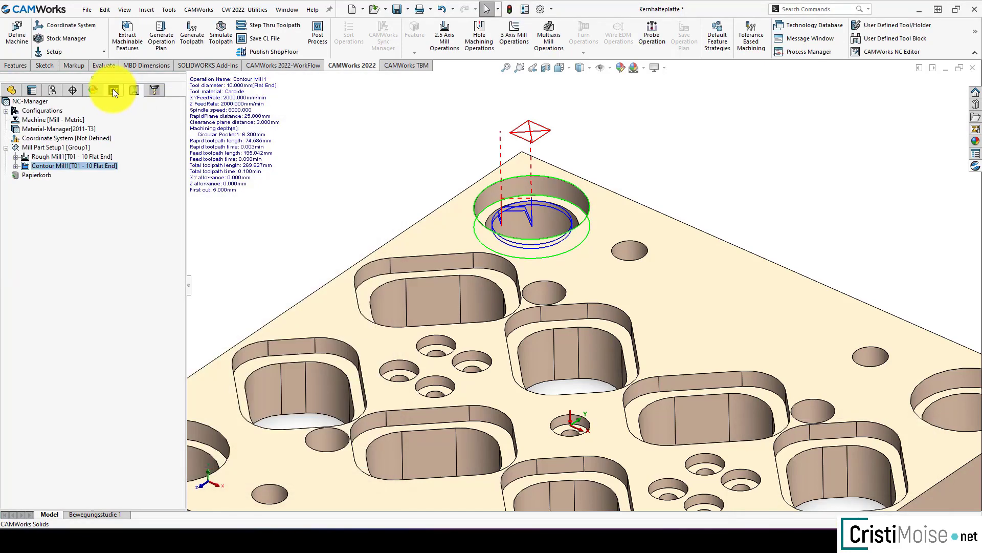
pyautogui.click(113, 90)
pyautogui.rightClick(84, 121)
pyautogui.click(100, 128)
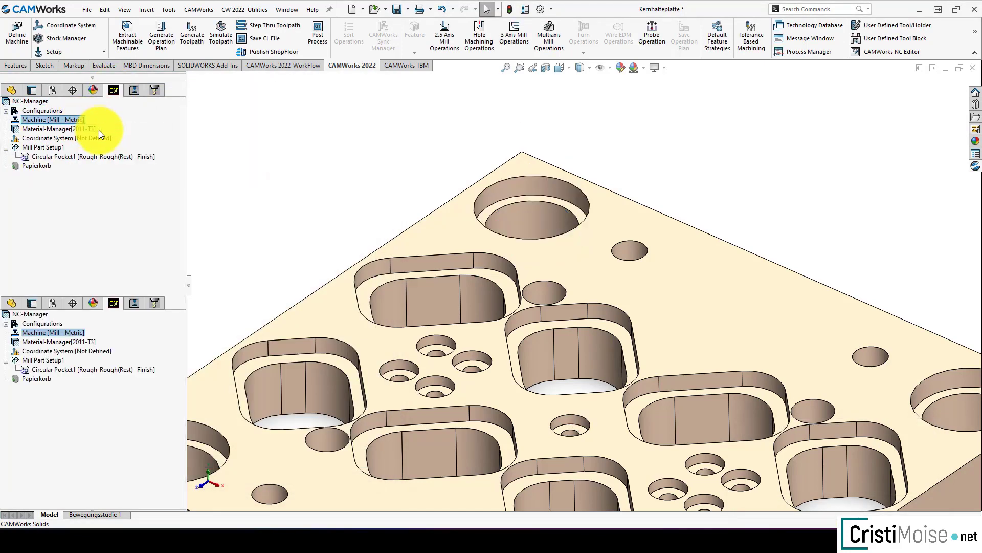
pyautogui.click(177, 112)
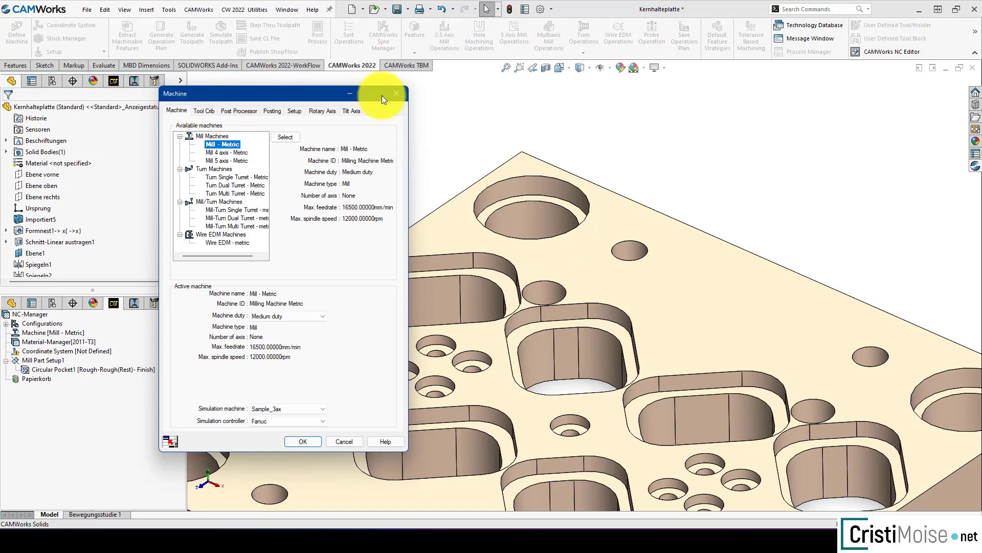
pyautogui.click(395, 93)
# Step: Set the stock material back to 1005 in the Stock Manager
pyautogui.rightClick(63, 130)
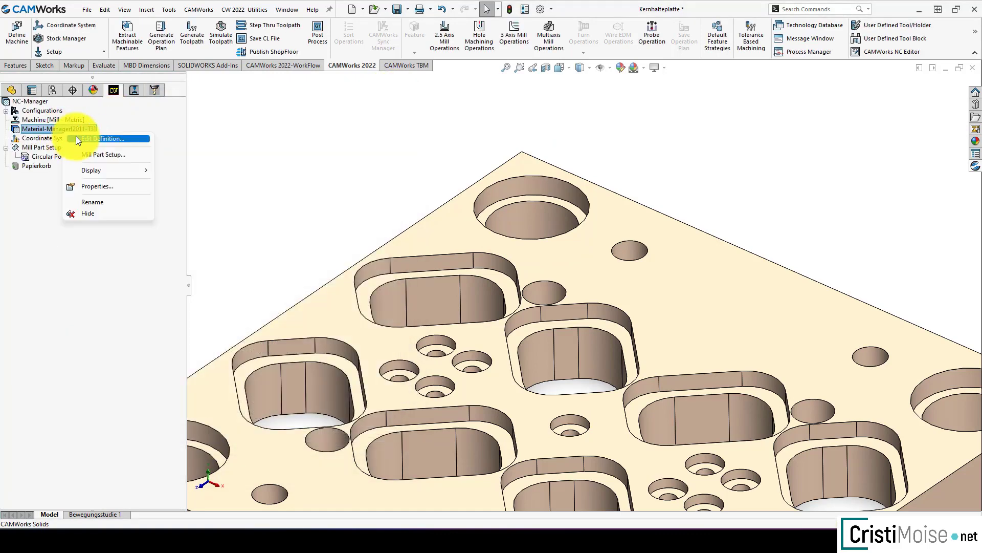
pyautogui.click(76, 136)
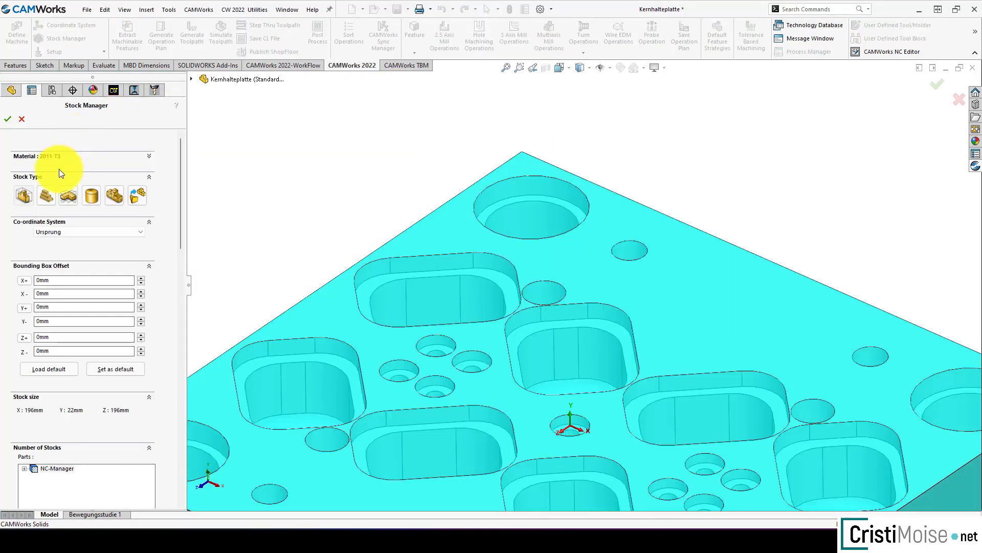
pyautogui.click(50, 154)
pyautogui.click(65, 168)
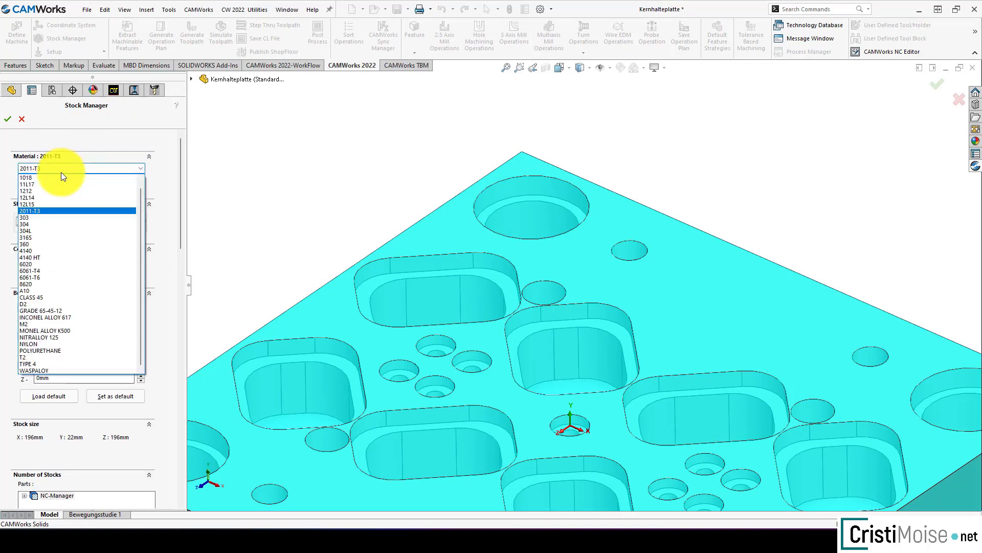
pyautogui.click(51, 178)
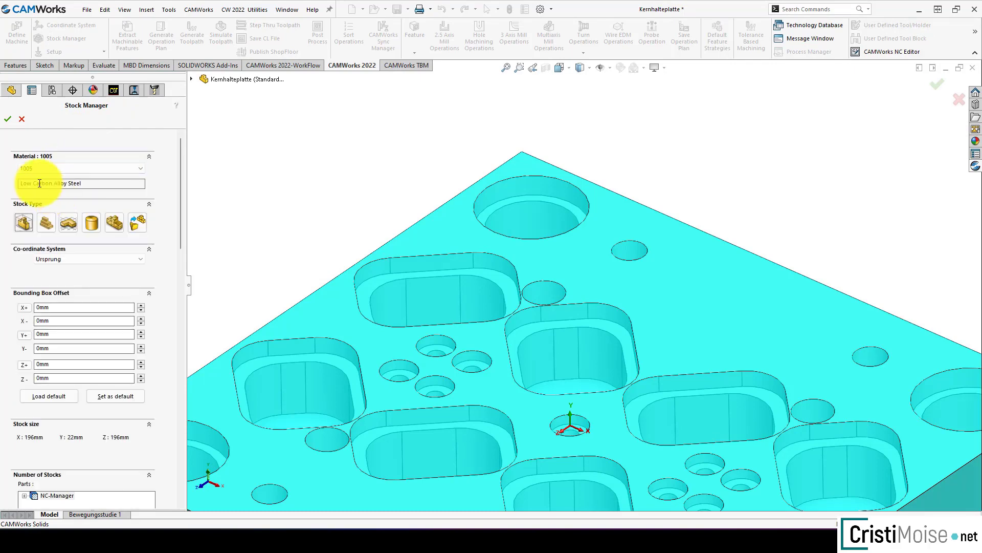
pyautogui.click(11, 121)
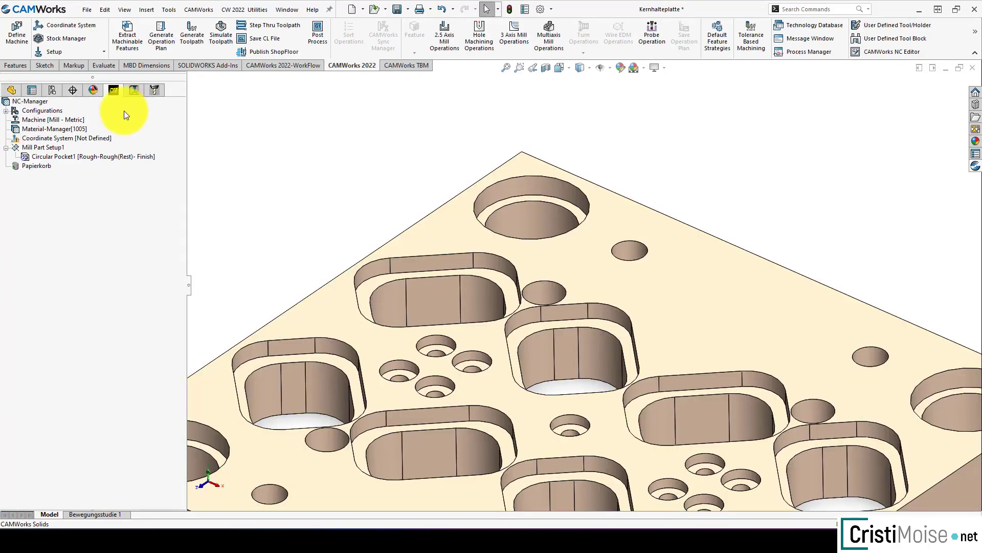
# Step: Check the rough mill operation's spindle speed and feedrates for the 1005 stock, then close its parameters
pyautogui.click(134, 92)
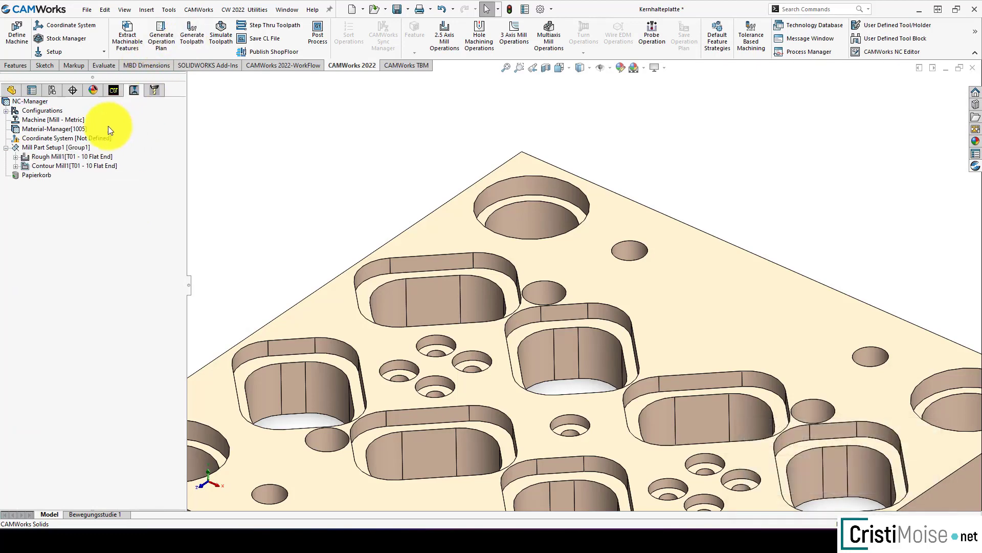
pyautogui.rightClick(80, 149)
pyautogui.rightClick(66, 155)
pyautogui.click(72, 159)
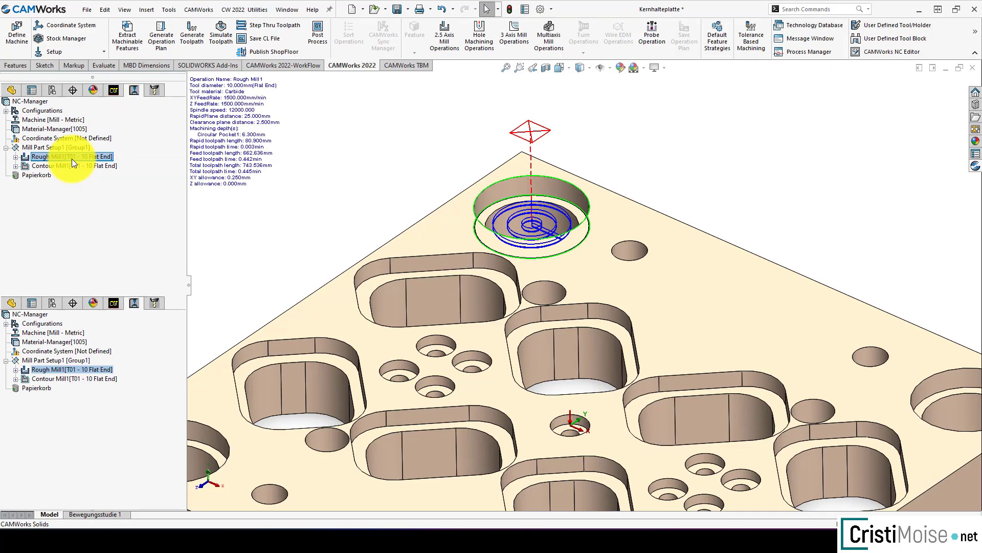
pyautogui.doubleClick(72, 159)
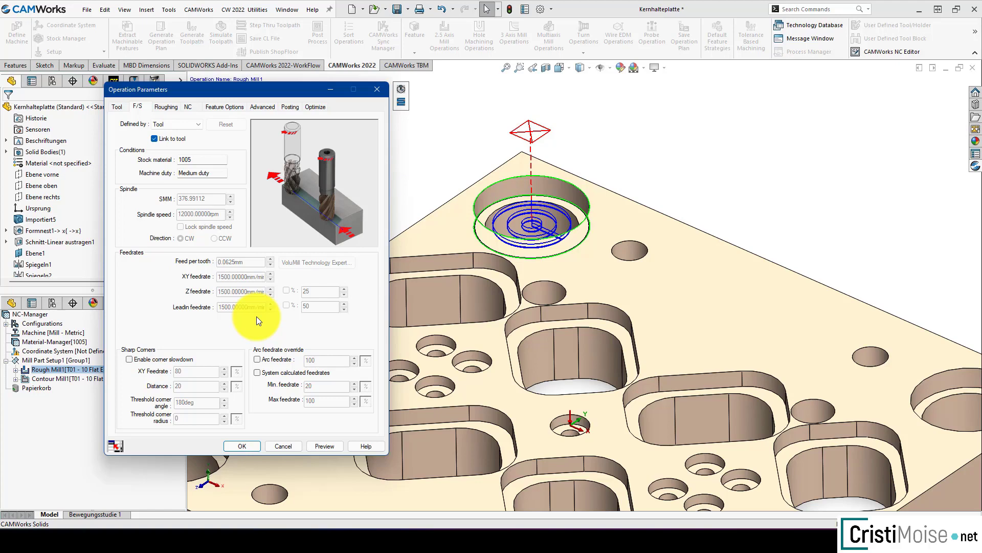
pyautogui.click(242, 445)
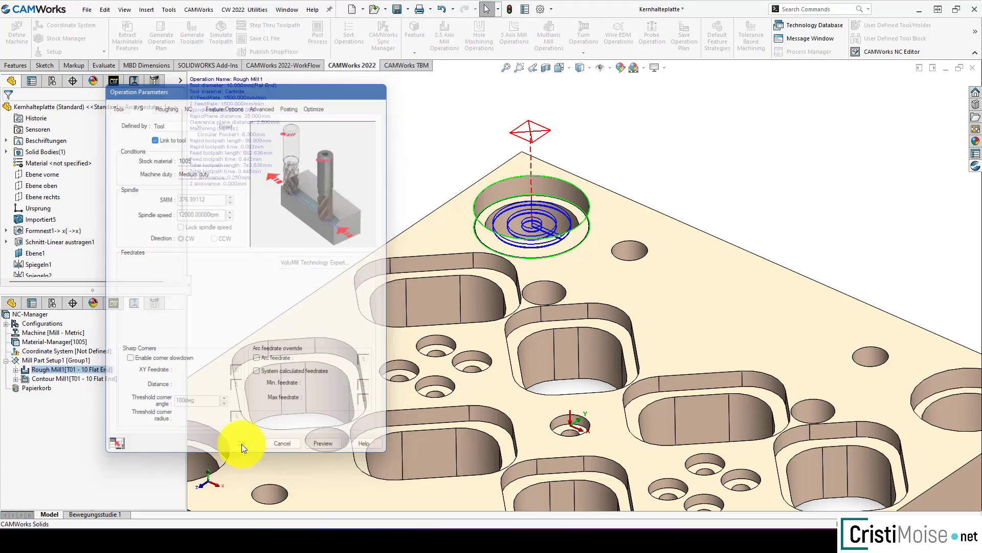